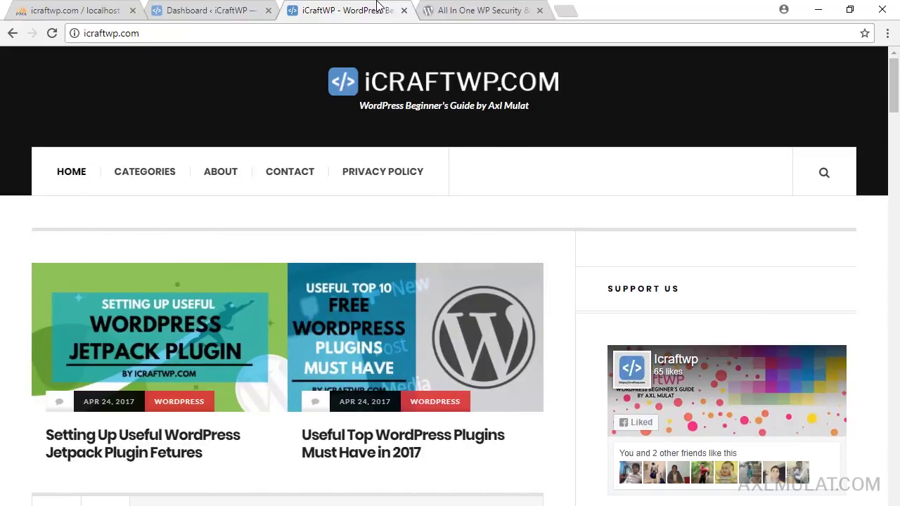
Step: Review the All In One WP Security & Firewall plugin page on WordPress.org, including its description and ratings
click(497, 9)
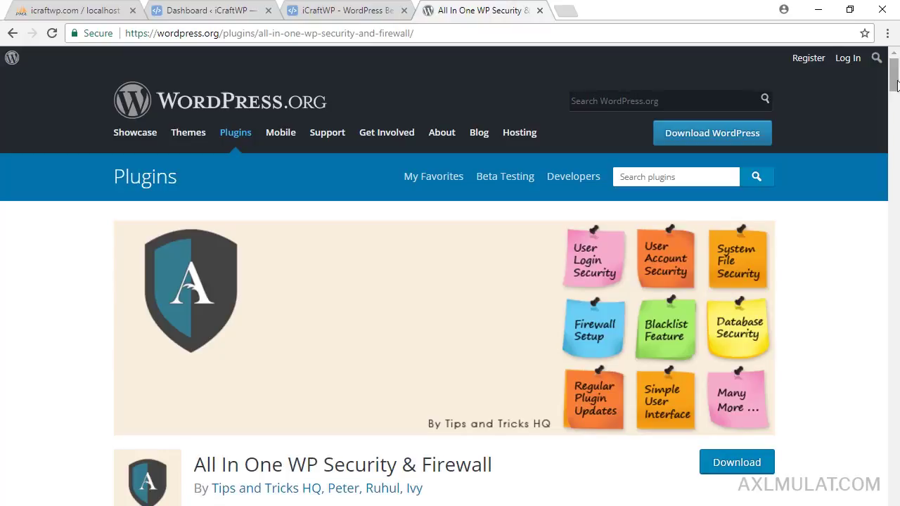
drag(896, 77, 897, 123)
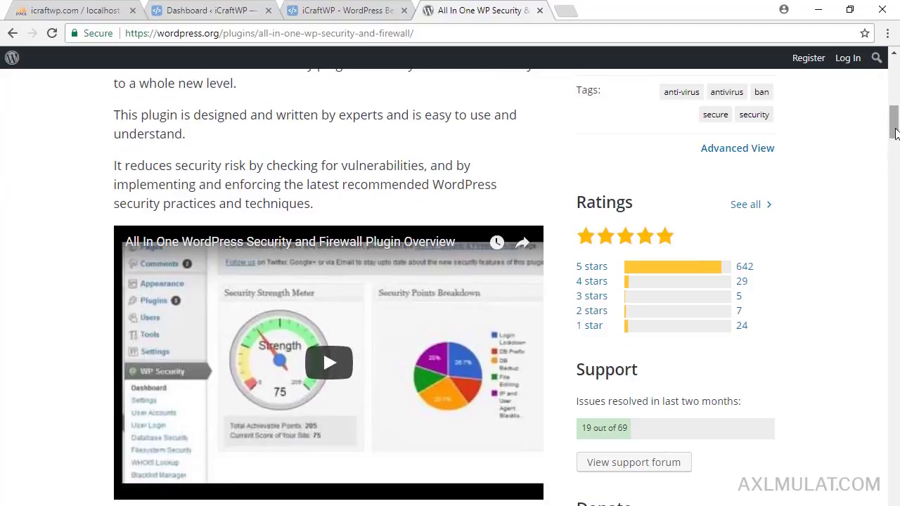
drag(897, 134, 897, 88)
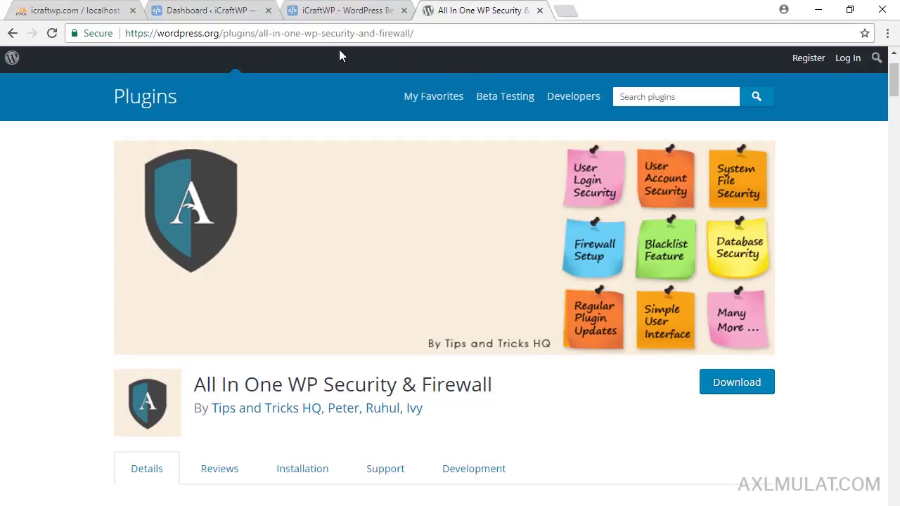
Step: Copy the plugin name from its WordPress.org page and search for "All In One WP Security & Firewall" among the site's installable plugins
click(237, 10)
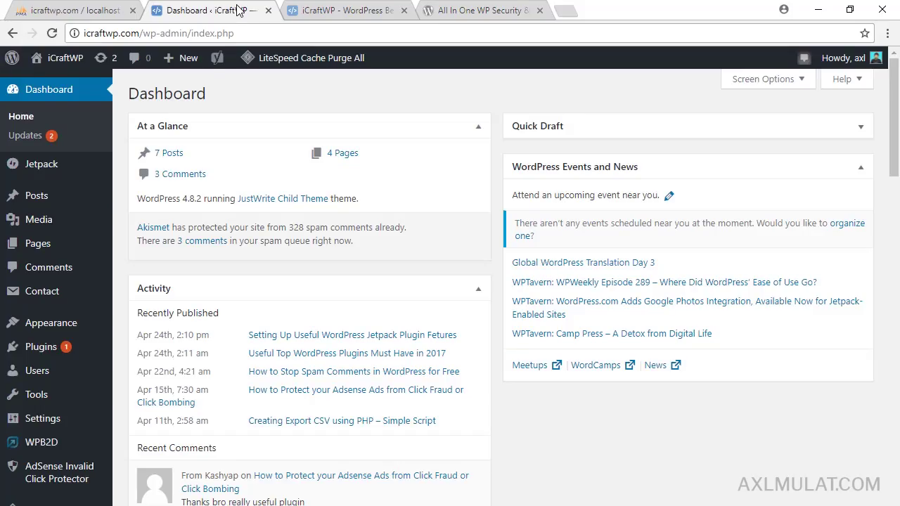
mouse_move(86, 349)
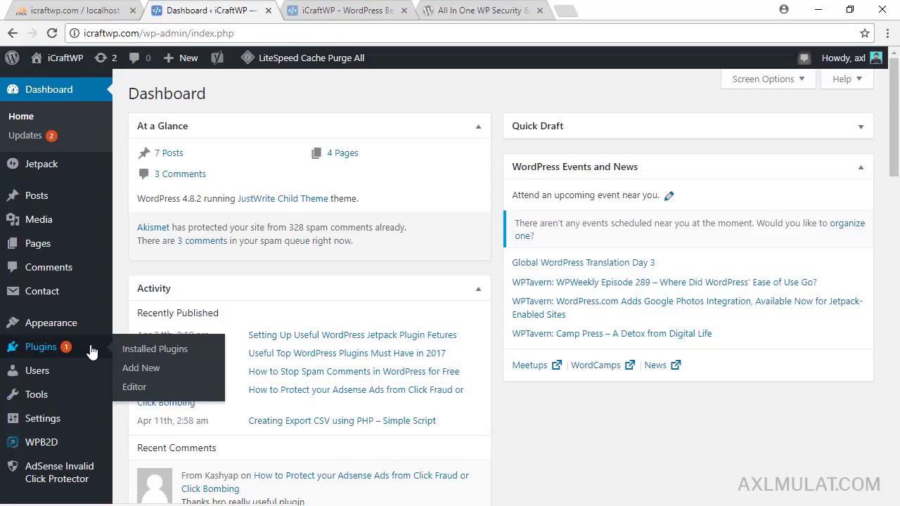
click(144, 369)
click(448, 10)
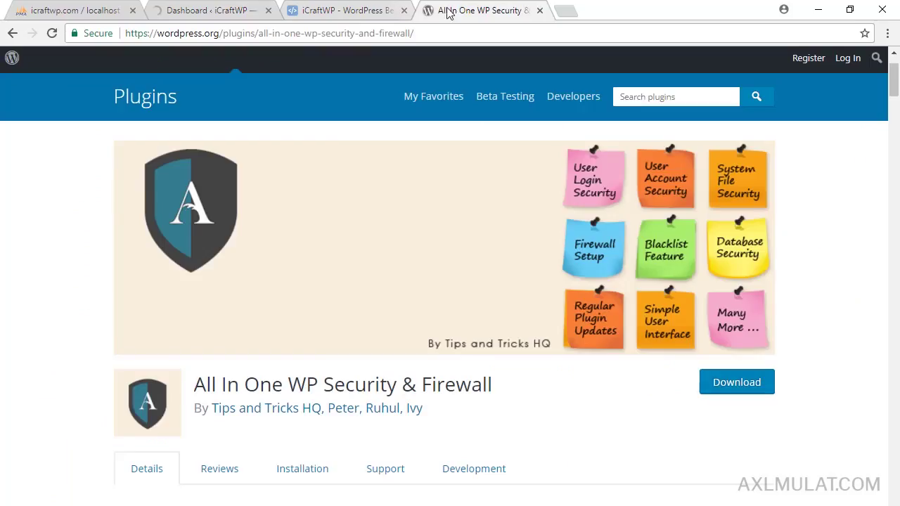
drag(496, 387, 196, 384)
click(198, 10)
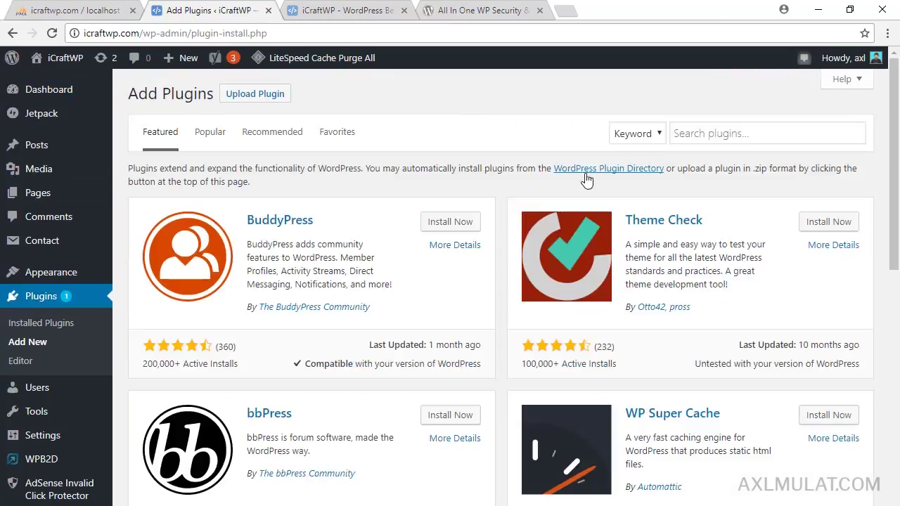
click(735, 138)
text(All In One WP Security & Firewall)
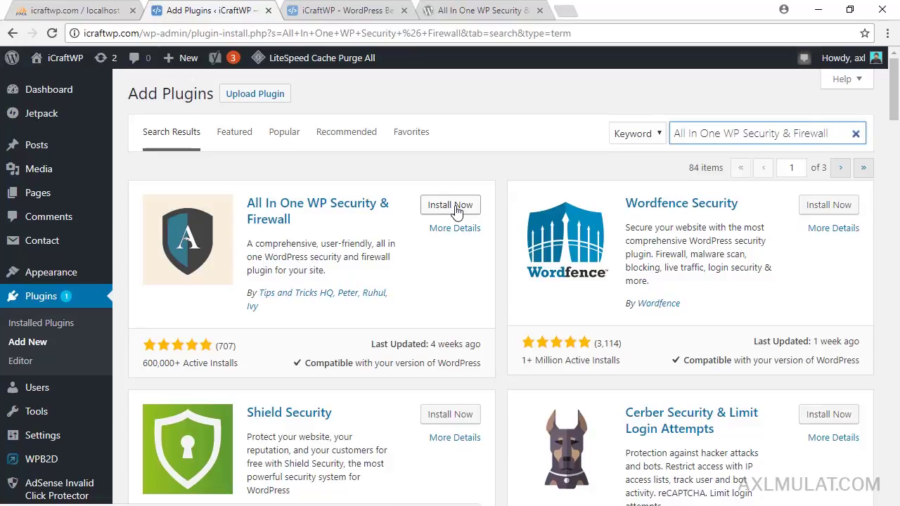
Step: Install and activate the All In One WP Security & Firewall plugin
click(450, 205)
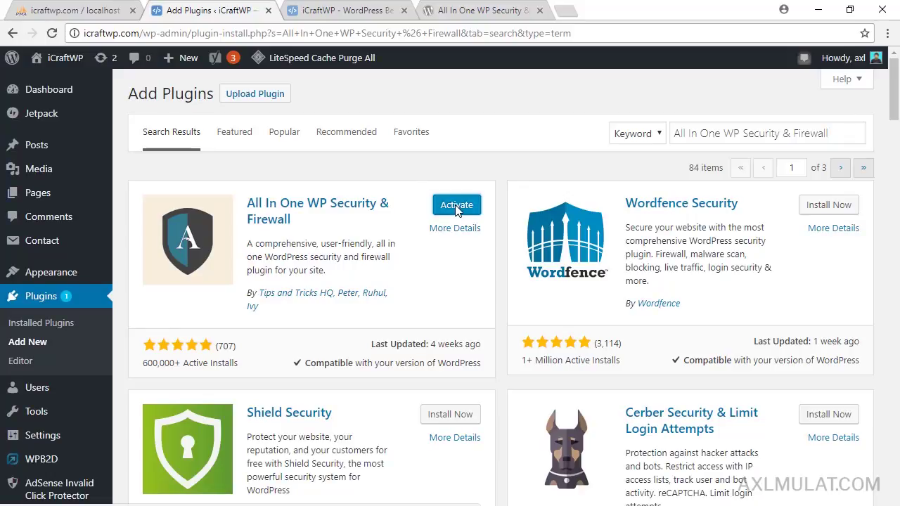
click(457, 206)
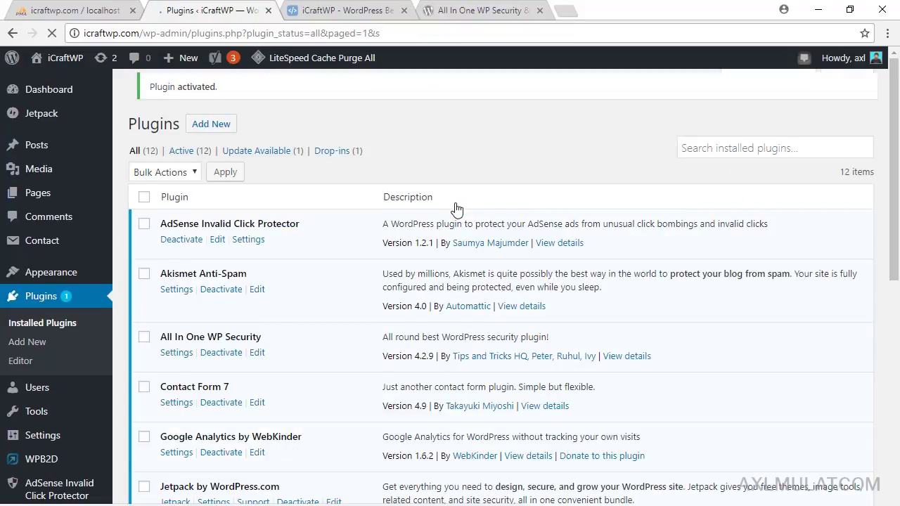
Step: Open the WP Security dashboard and review the security strength meter and the points breakdown
drag(898, 77, 898, 144)
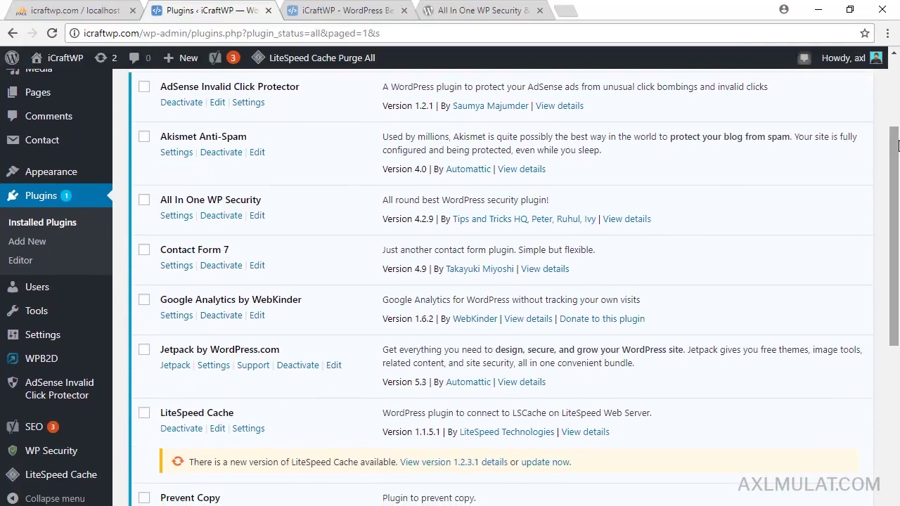
mouse_move(48, 457)
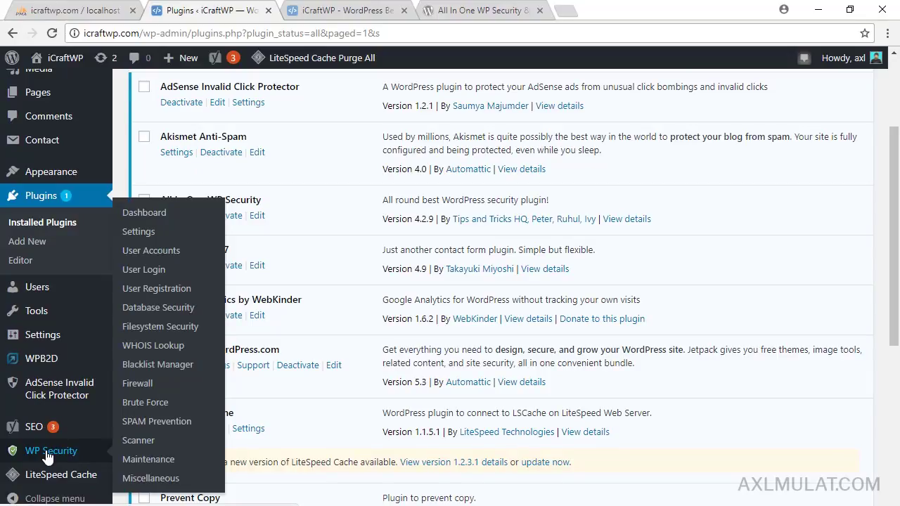
click(154, 218)
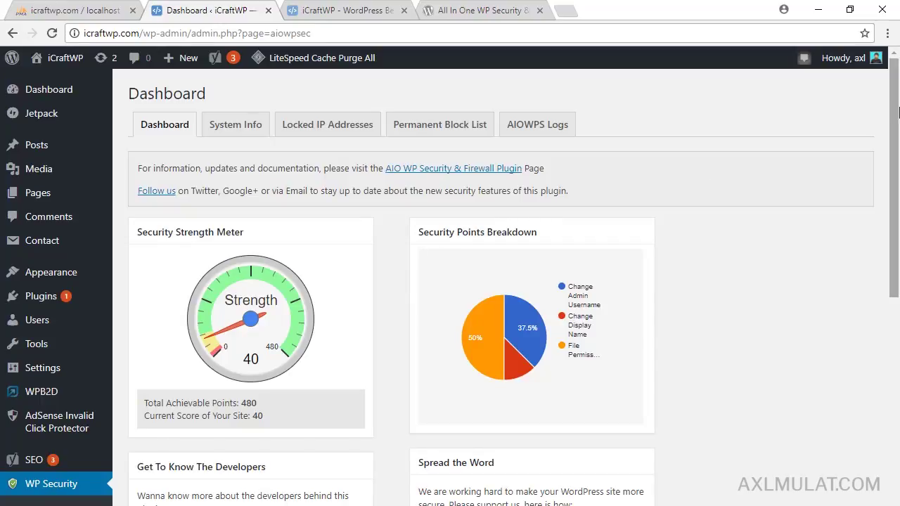
drag(896, 100, 899, 188)
click(41, 364)
scroll(898, 109, down, 2)
scroll(898, 109, up, 2)
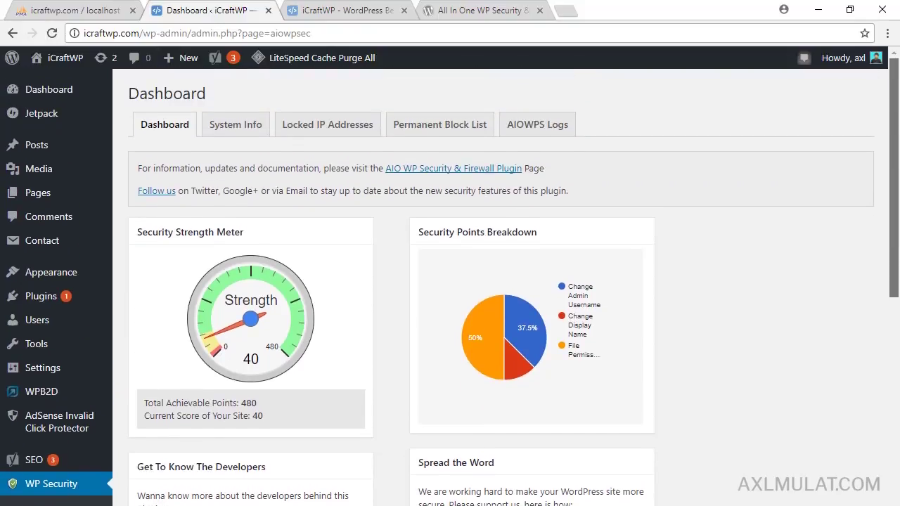
Step: Enable Remove WP Generator Meta Info in the WP Version Info section of the WP Security settings
scroll(898, 109, down, 2)
click(24, 422)
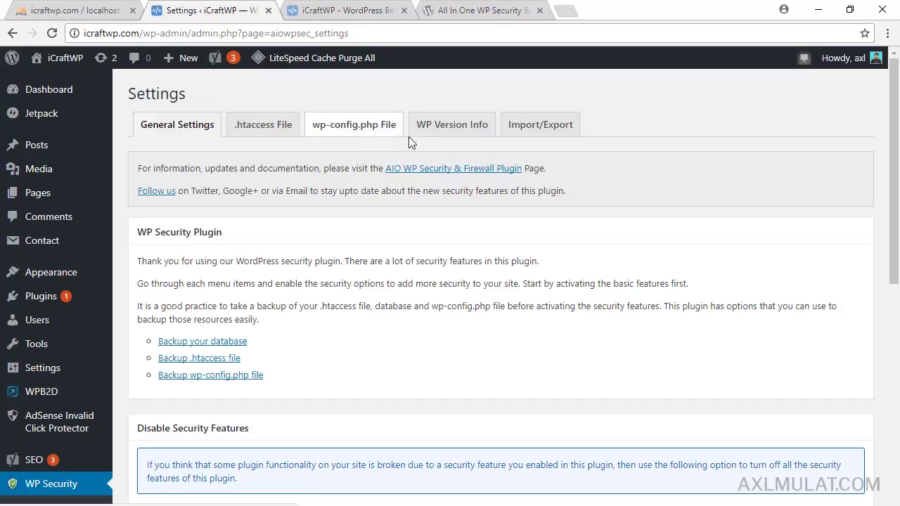
click(457, 134)
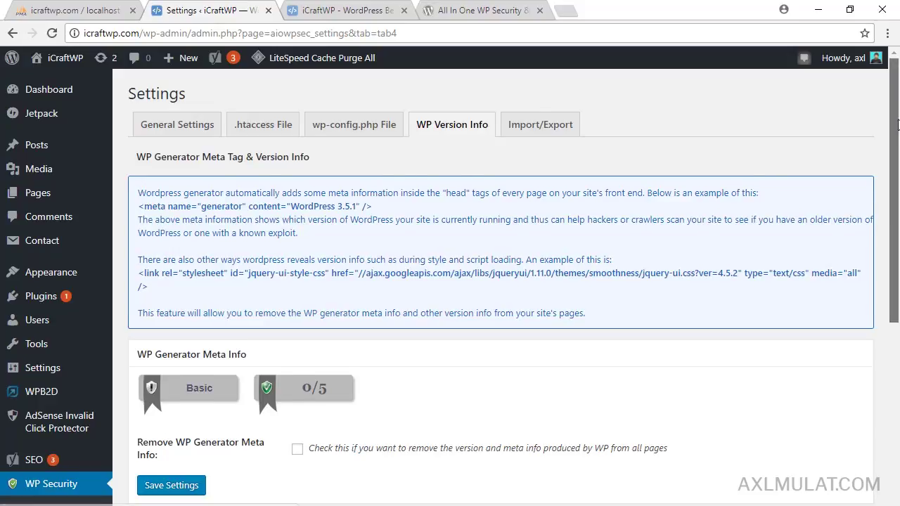
scroll(475, 228, down, 2)
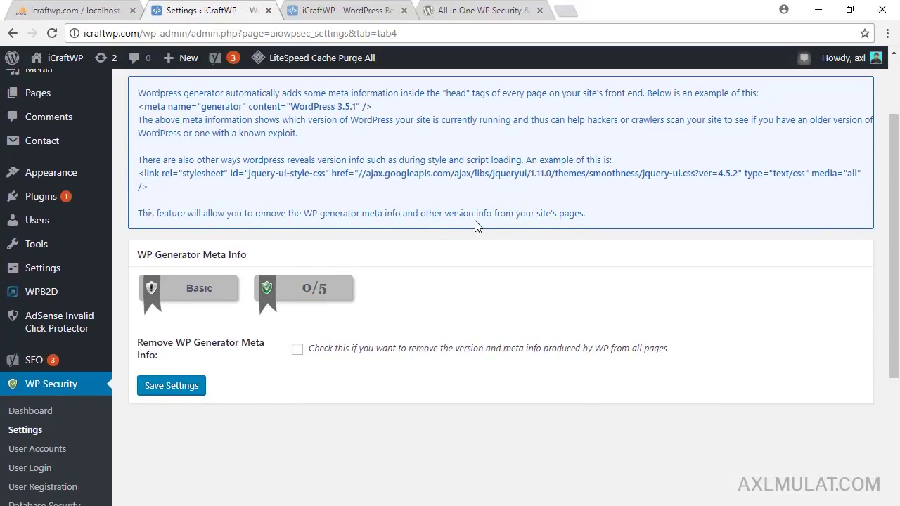
click(298, 348)
Step: View the iCraftWP home page's source and search it for the <meta name="generator" tag
click(314, 16)
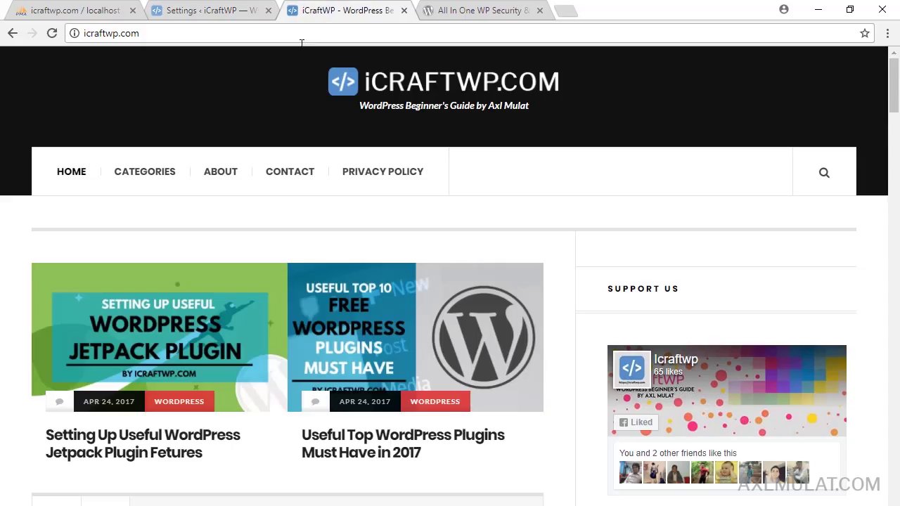
right_click(21, 146)
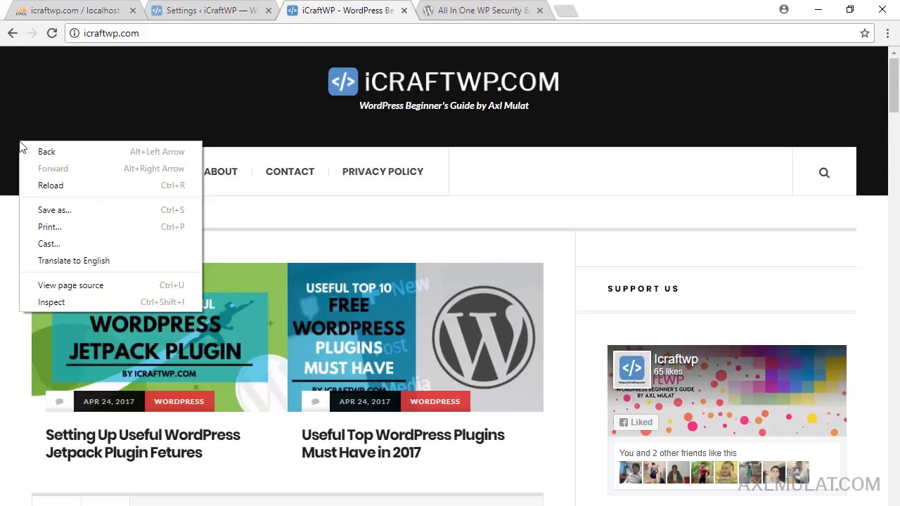
click(107, 285)
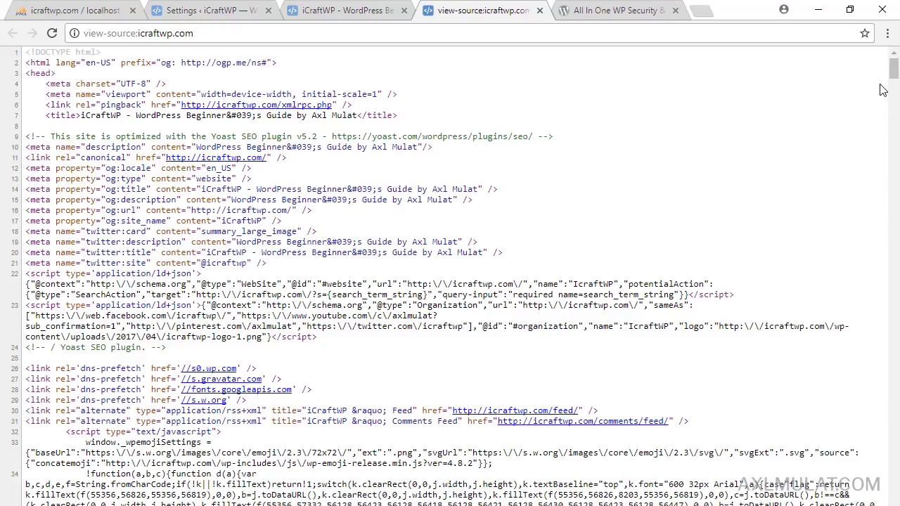
key(ctrl+f)
text(<meta name="generator")
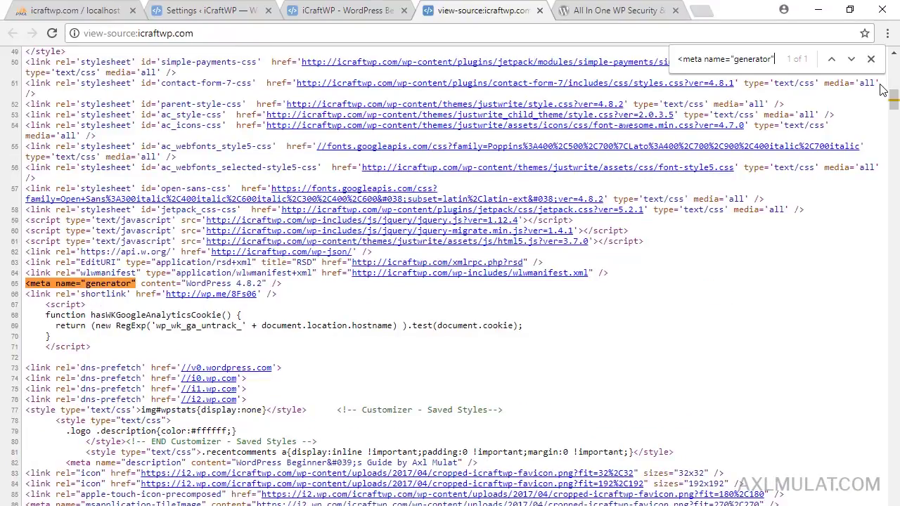
drag(282, 284, 23, 288)
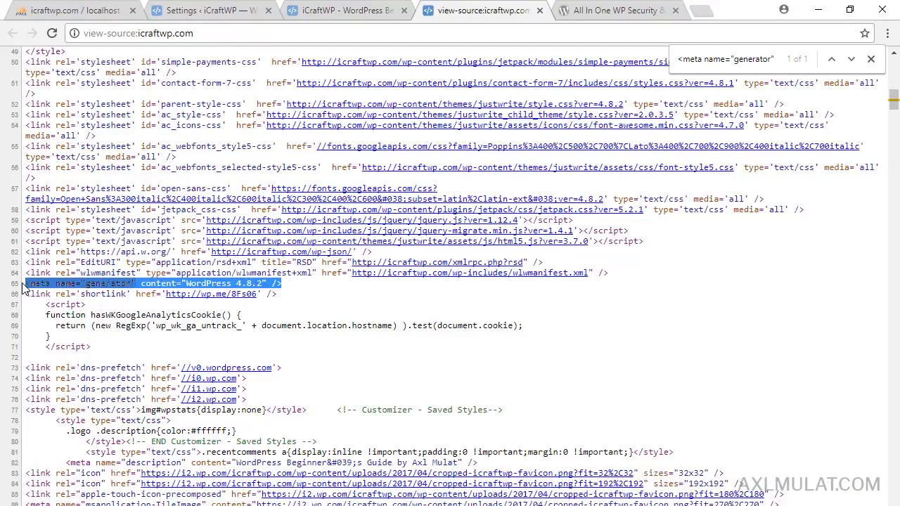
click(401, 8)
click(254, 7)
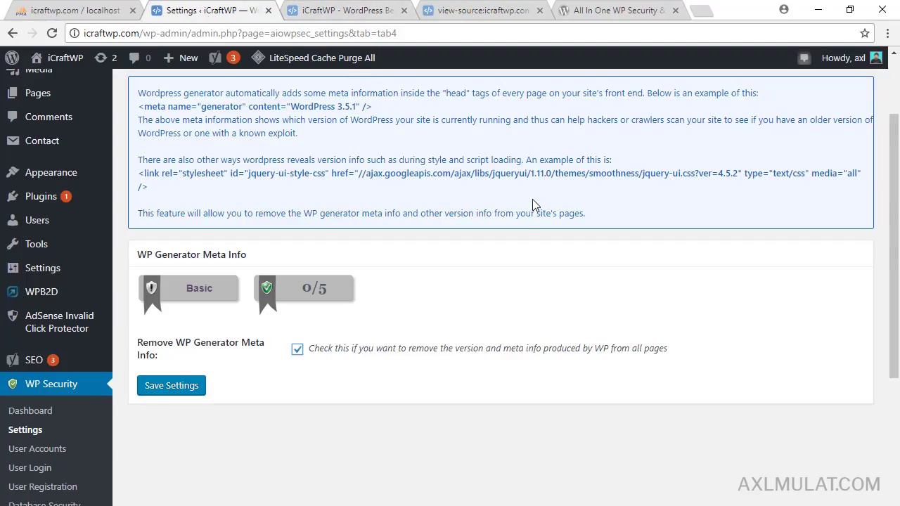
click(493, 11)
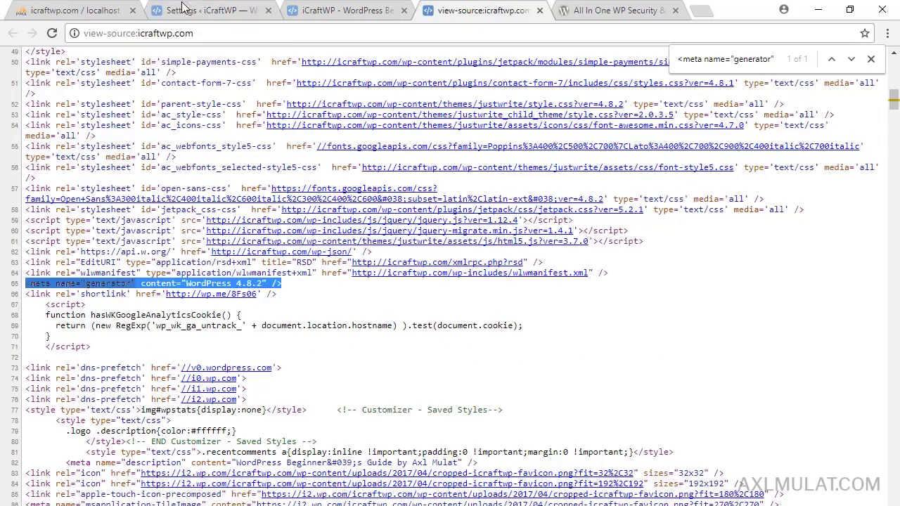
Step: Save the WP Version Info settings of the security plugin
click(202, 10)
click(181, 387)
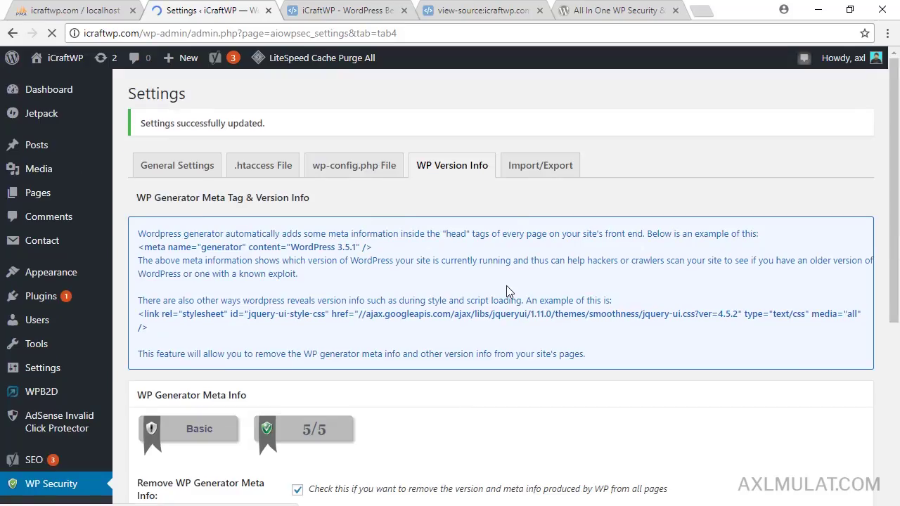
Step: Reload the home page's source and check it again for the <meta name="generator" tag
click(492, 10)
key(F5)
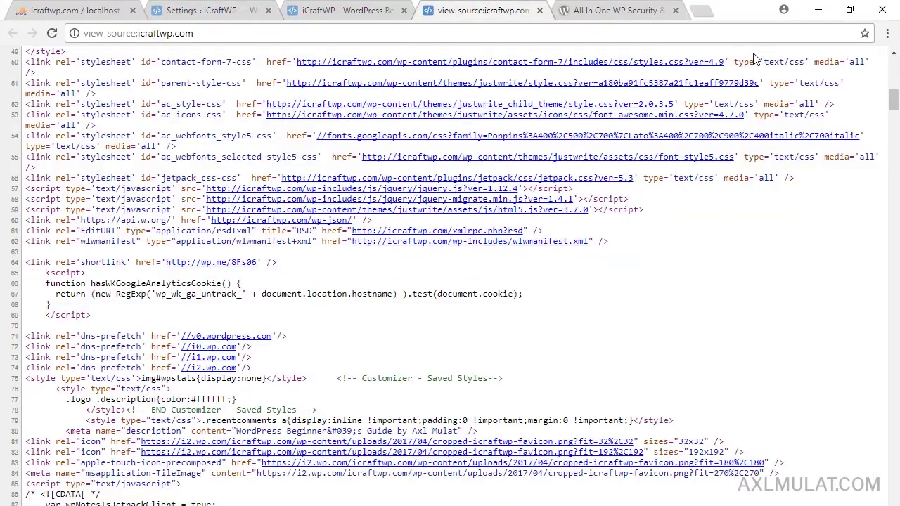
key(ctrl+f)
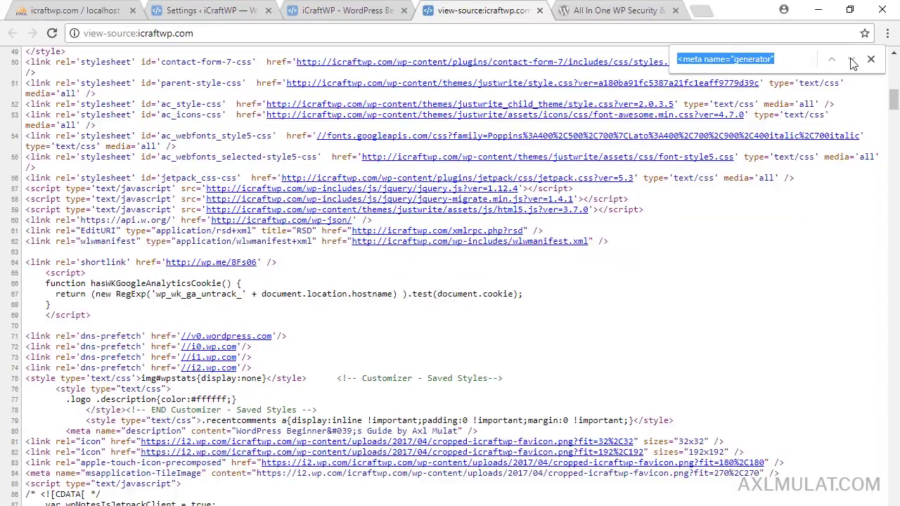
click(225, 5)
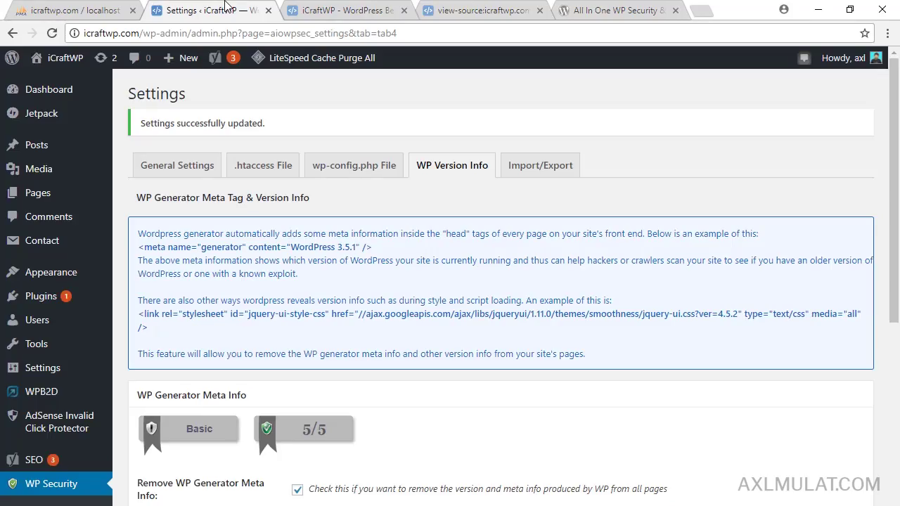
click(447, 6)
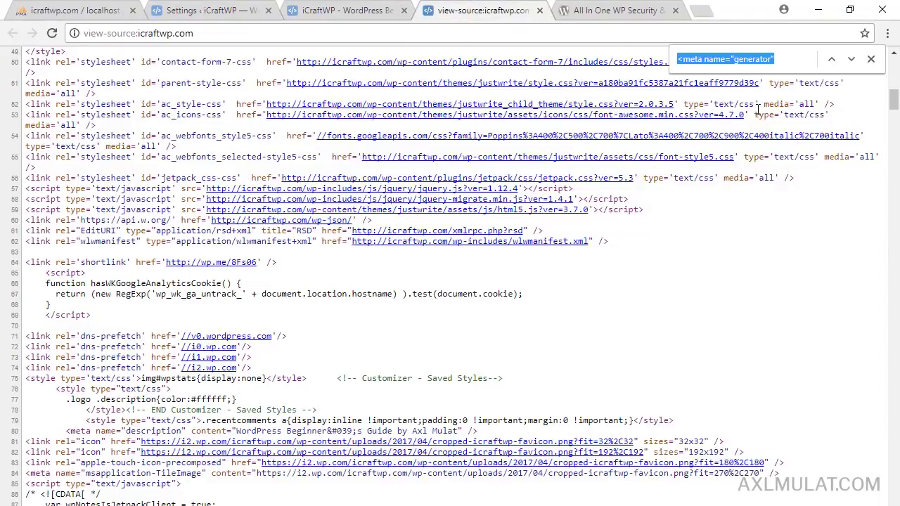
click(785, 60)
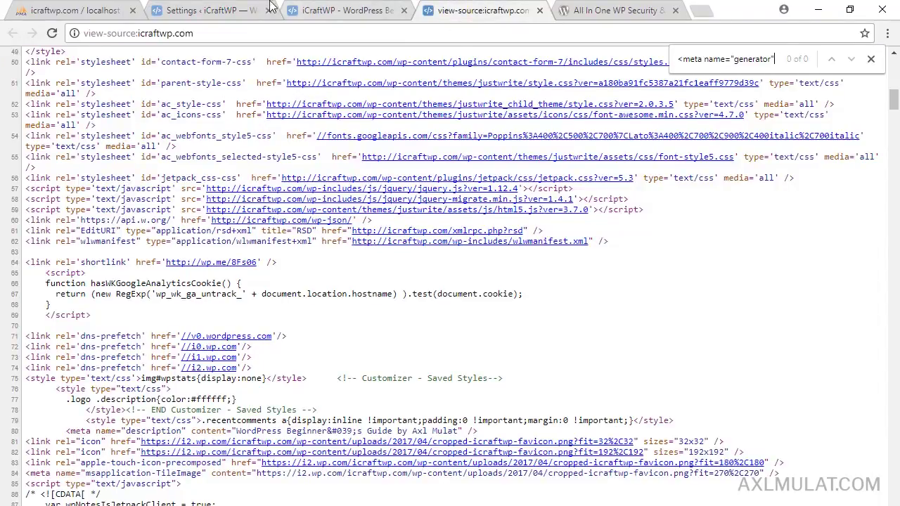
Step: Open WP Security's User Accounts section and bring up the password strength tool
click(243, 10)
scroll(296, 391, down, 2)
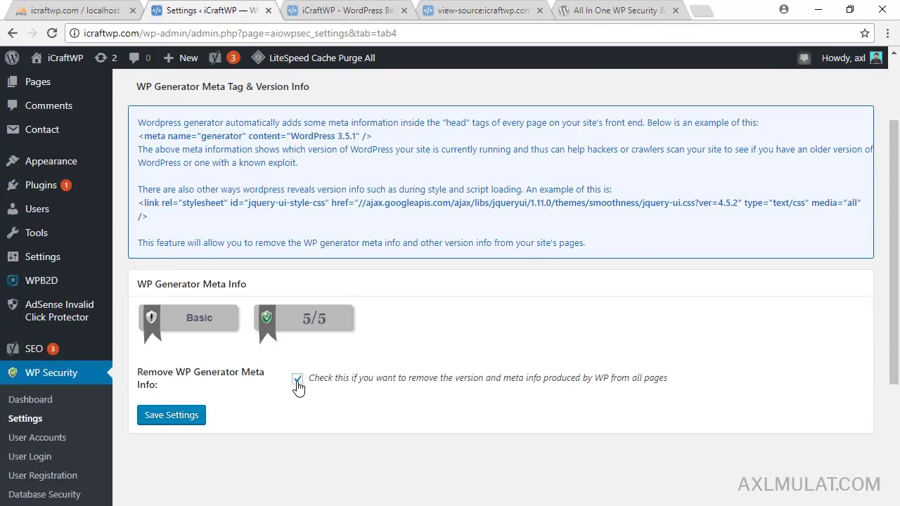
scroll(898, 226, down, 1)
drag(897, 227, 897, 264)
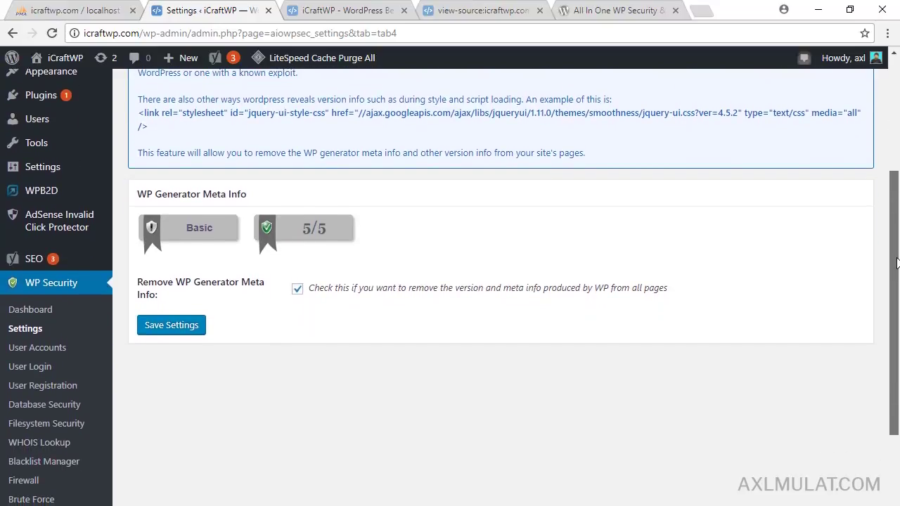
click(64, 350)
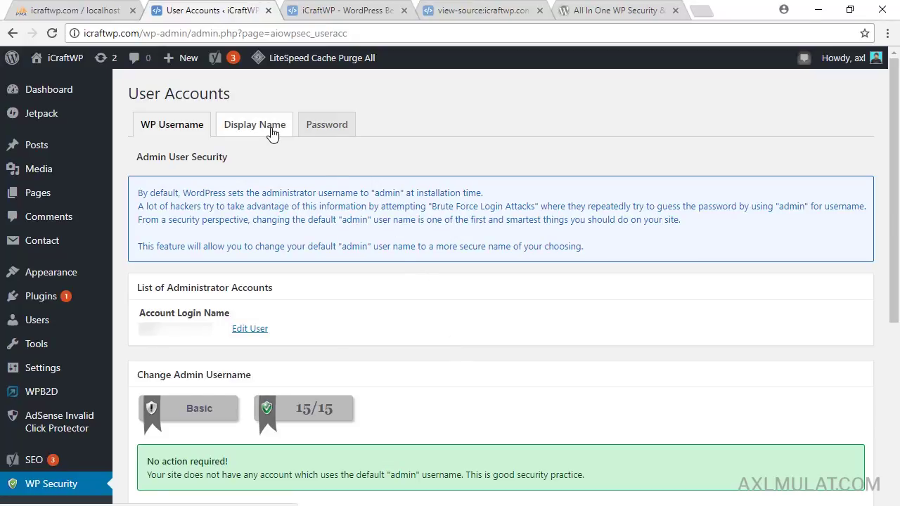
click(326, 130)
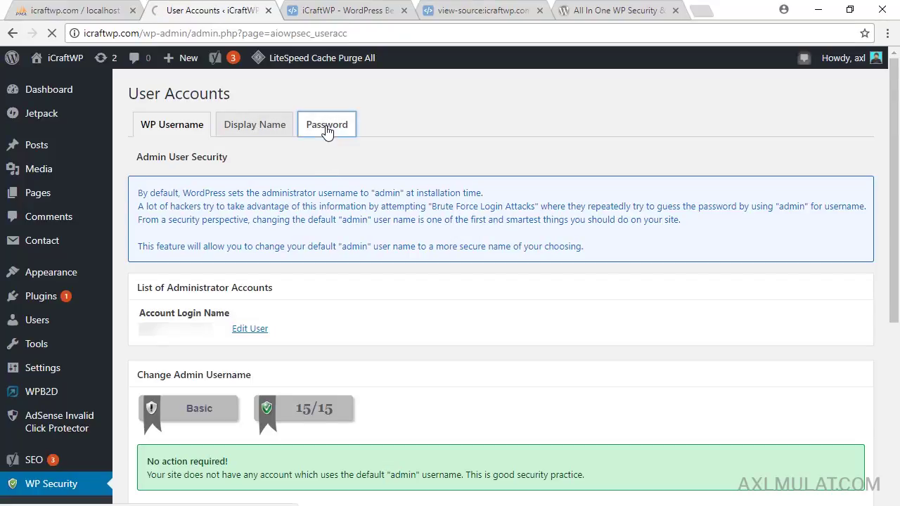
drag(897, 167, 897, 319)
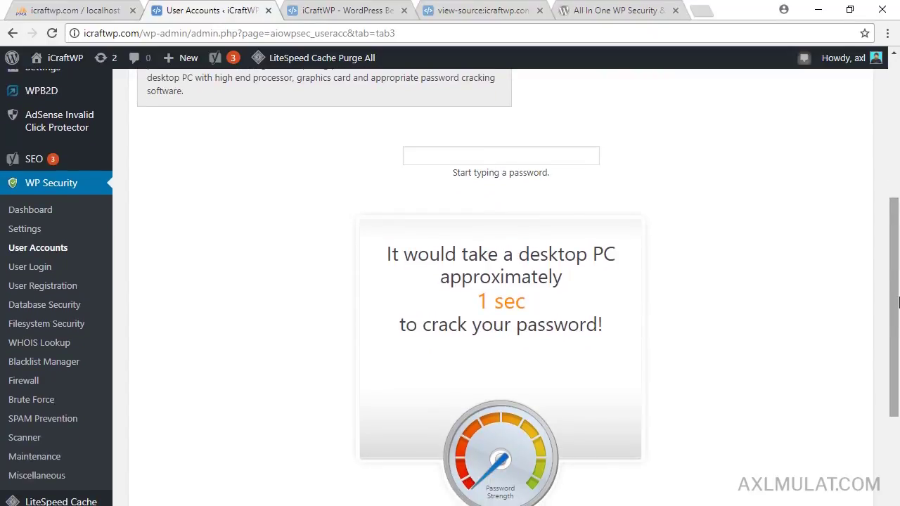
Step: Enter an all-lowercase test password in the password strength tool to check how long it would take to crack
scroll(898, 321, down, 1)
scroll(500, 205, up, 1)
click(497, 172)
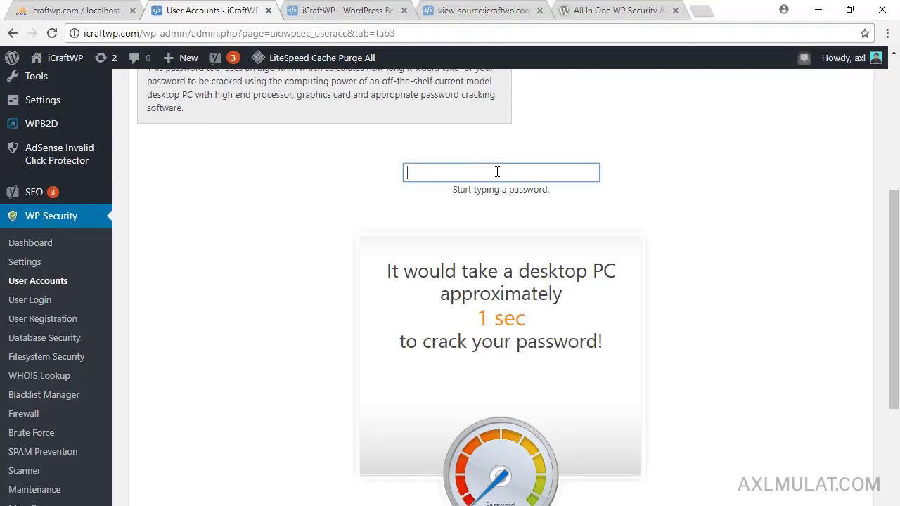
text(say)
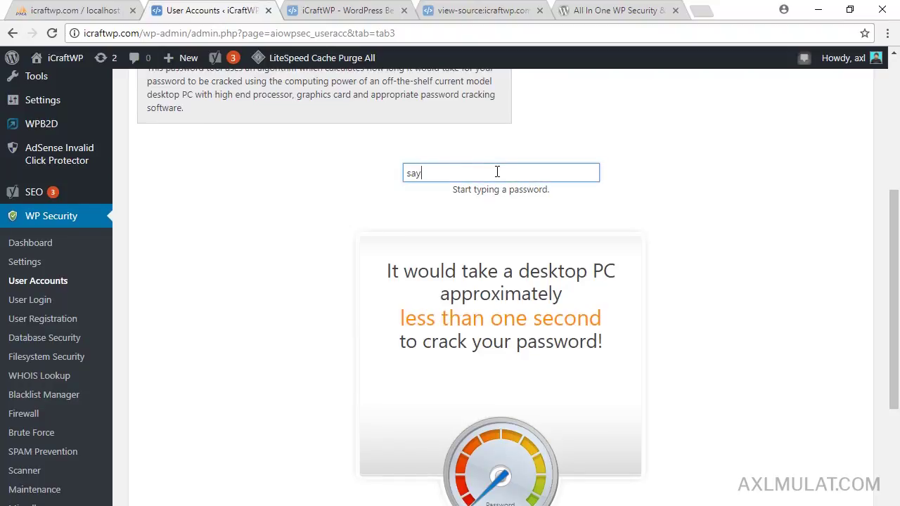
text(mynam)
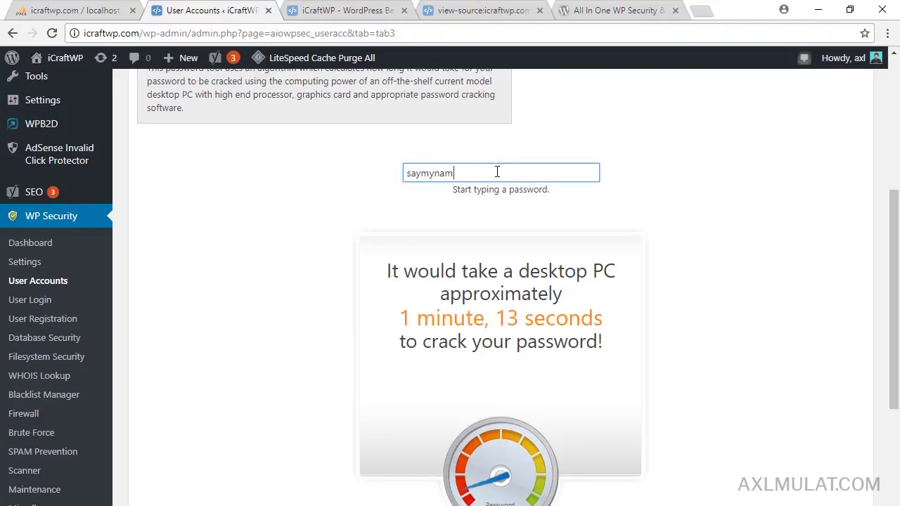
text(e)
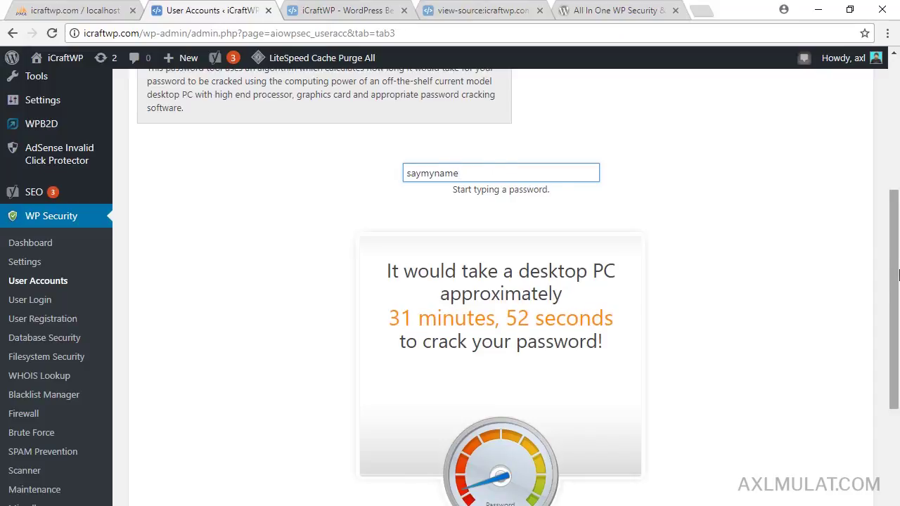
Step: Test a stronger password with capitals, symbols and digits in the strength tool, and replace it with a short all-lowercase one
drag(418, 174, 401, 180)
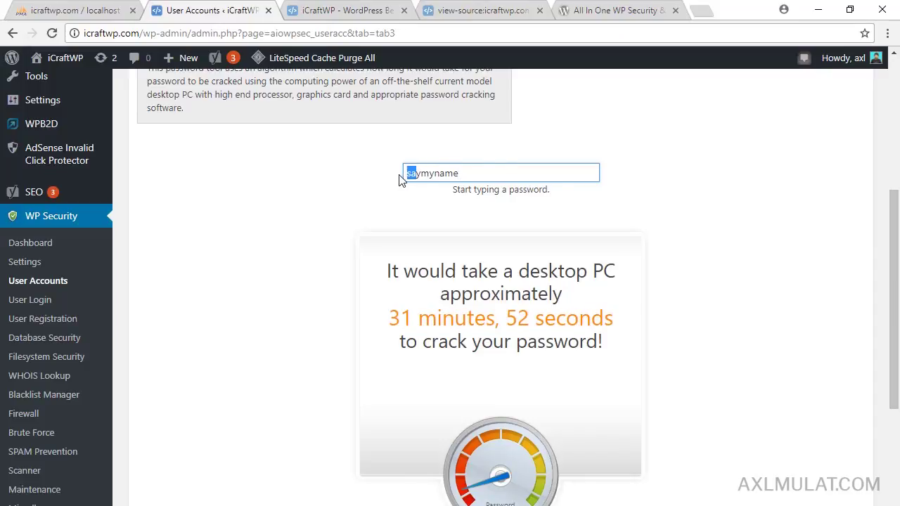
text(SA)
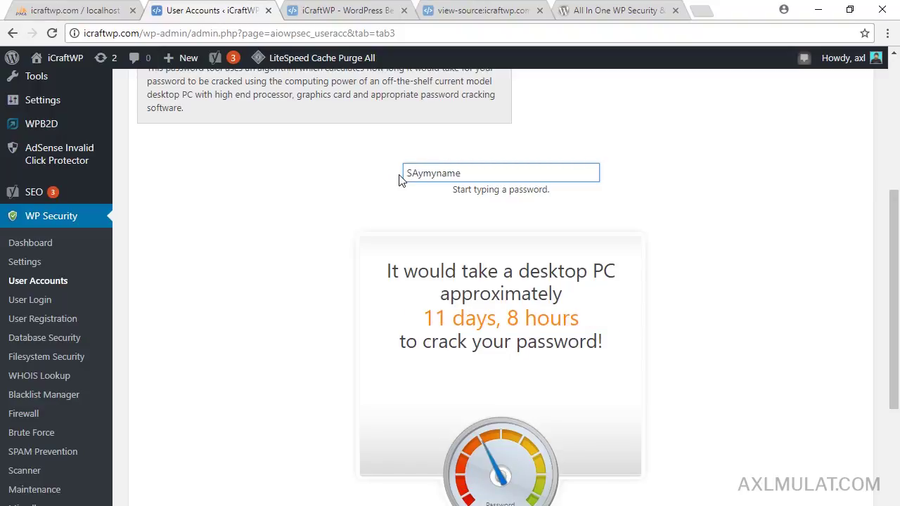
click(502, 175)
text(^)
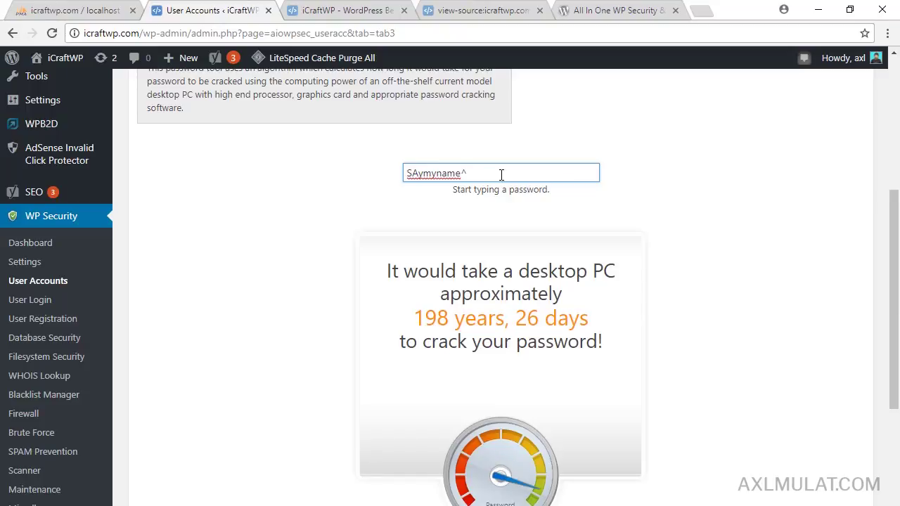
text(7)
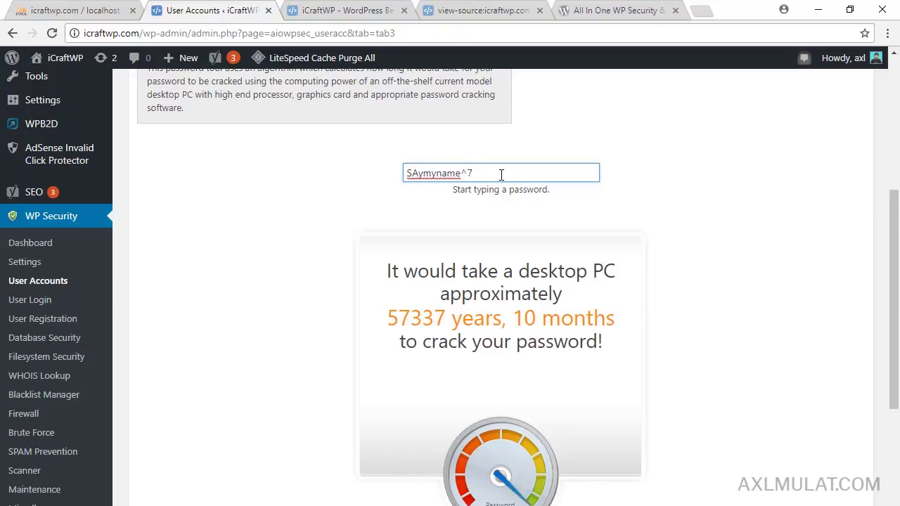
text($)
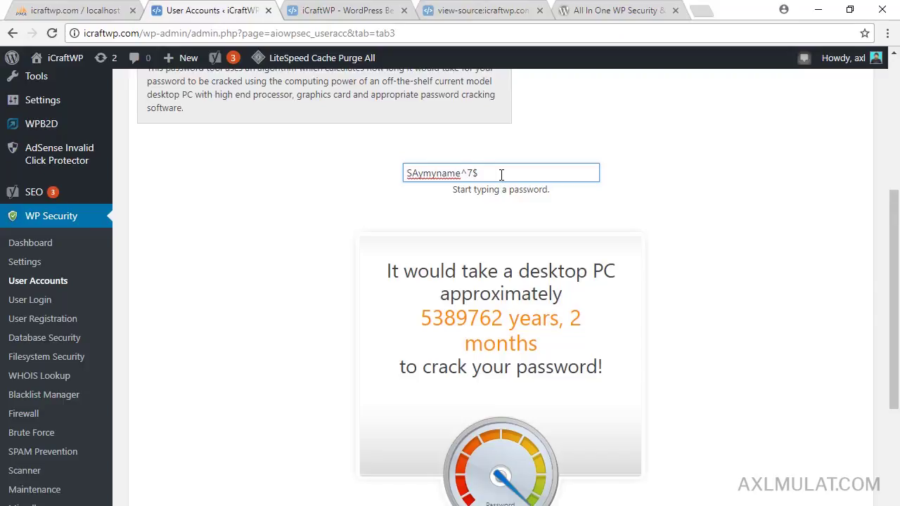
text(_)
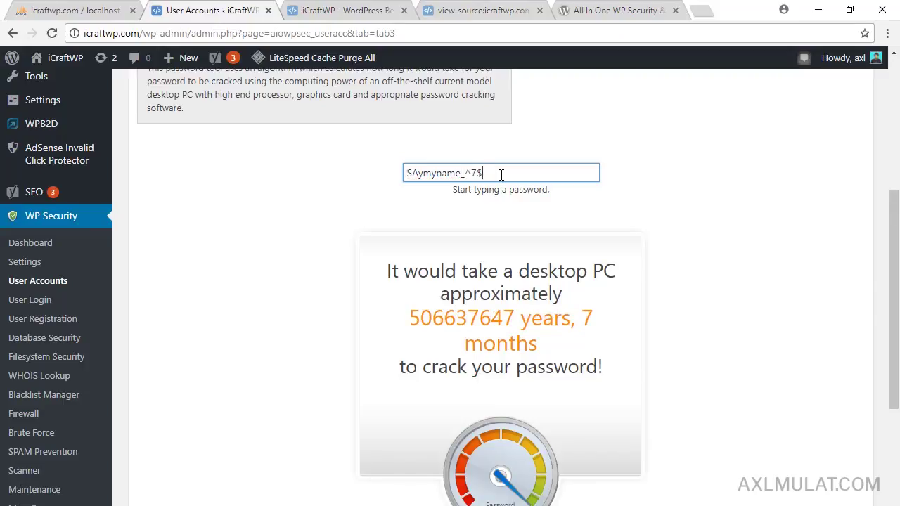
text(3)
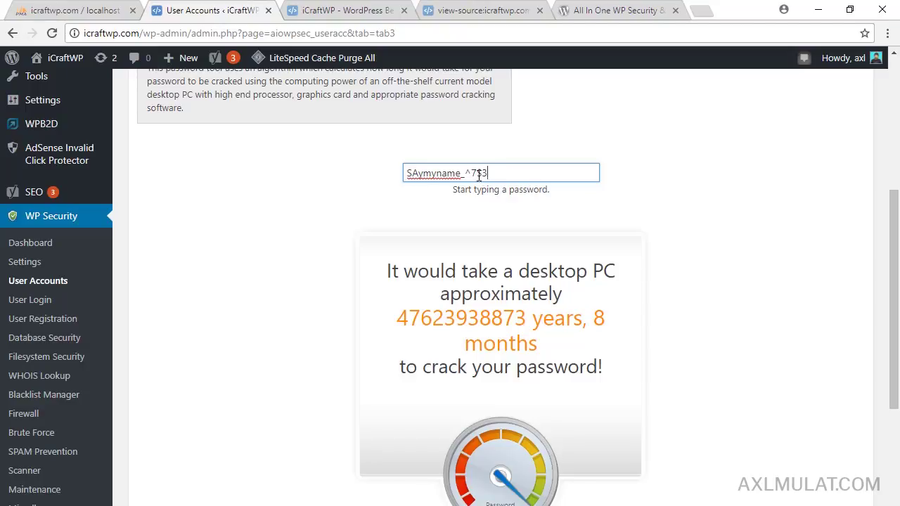
drag(484, 174, 402, 179)
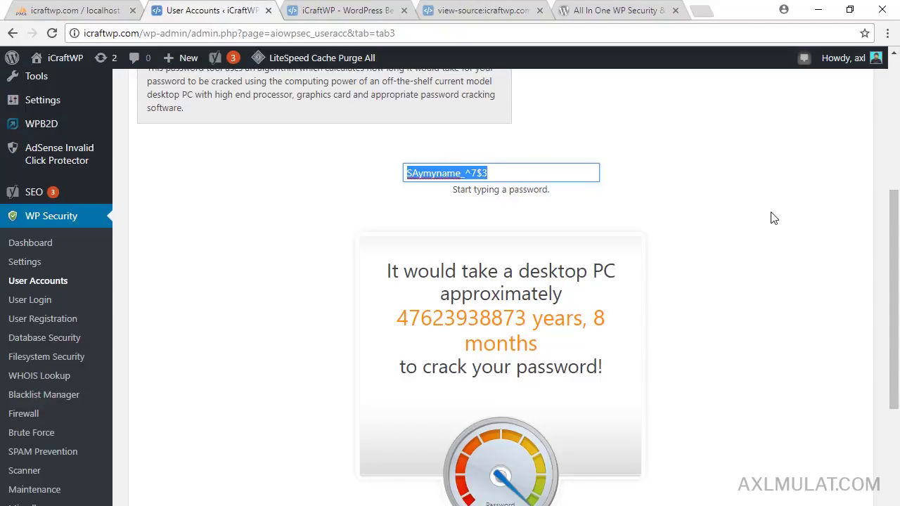
text(werwer)
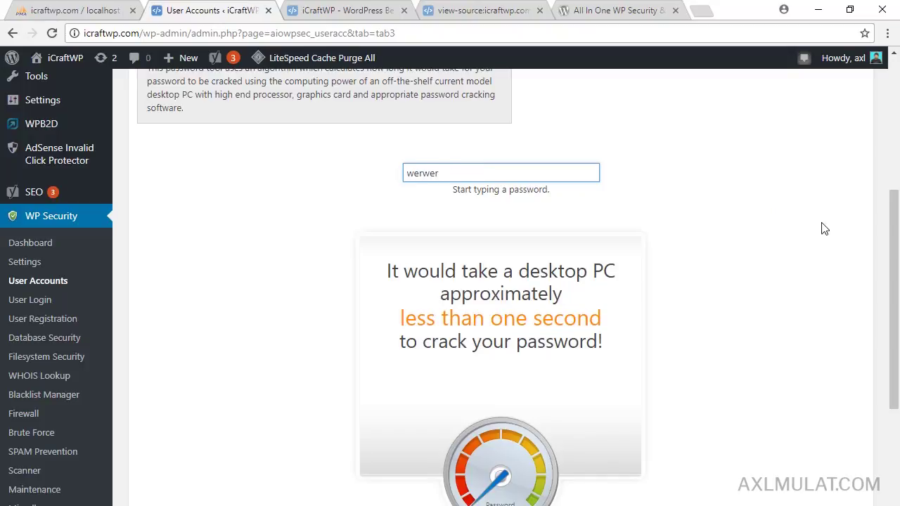
Step: Open WP Security's User Login section and enable the Login Lockdown feature
drag(895, 327, 896, 292)
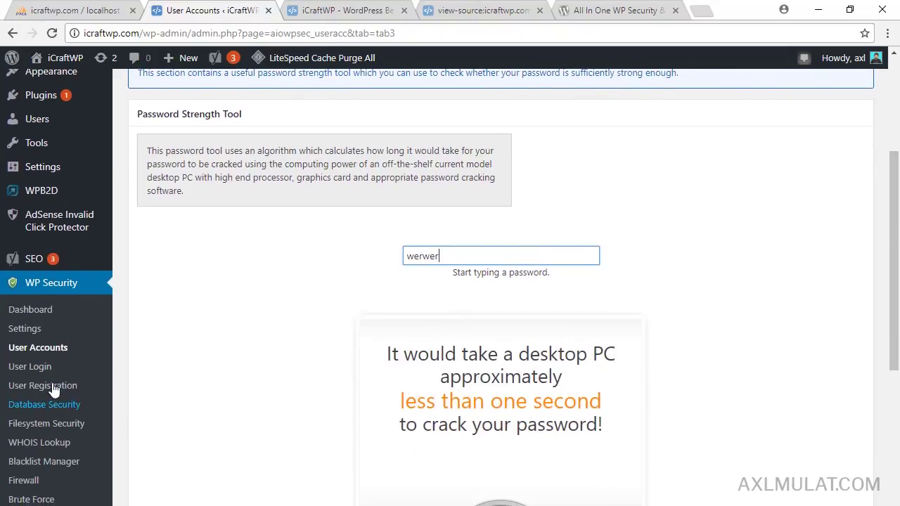
click(40, 368)
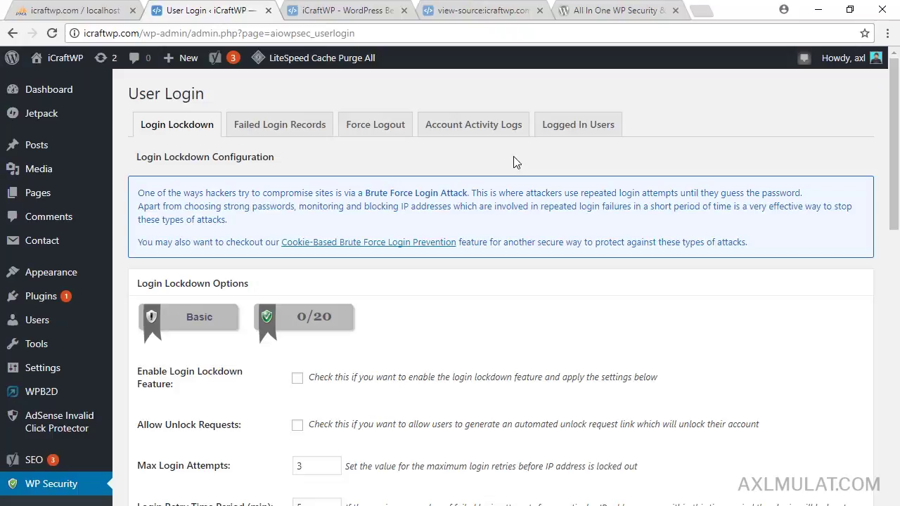
click(298, 380)
Step: Turn on Notify By Email for locked-out login attempts and save the Login Lockdown settings
drag(898, 124, 898, 172)
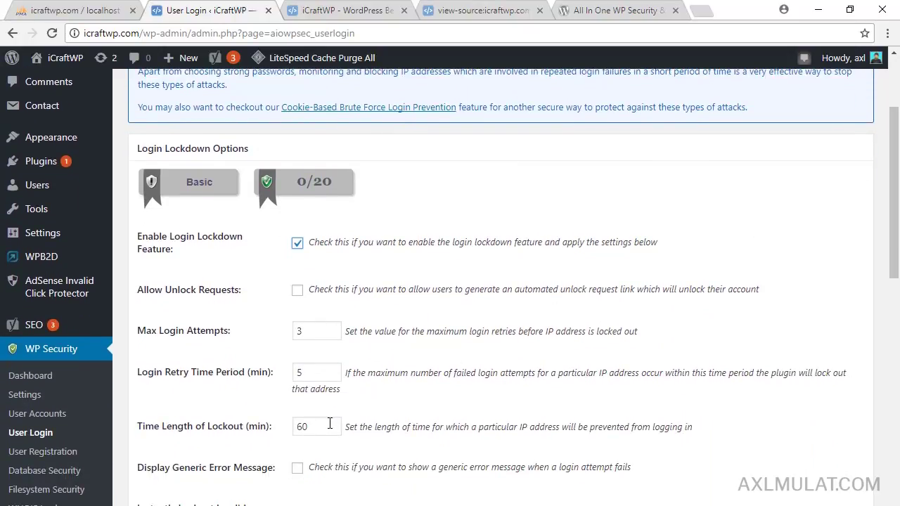
drag(899, 181, 899, 234)
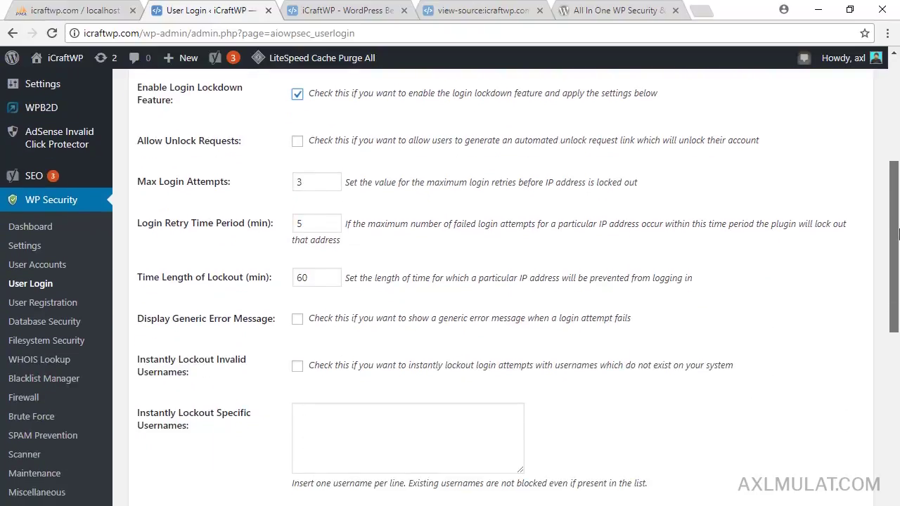
scroll(724, 332, down, 2)
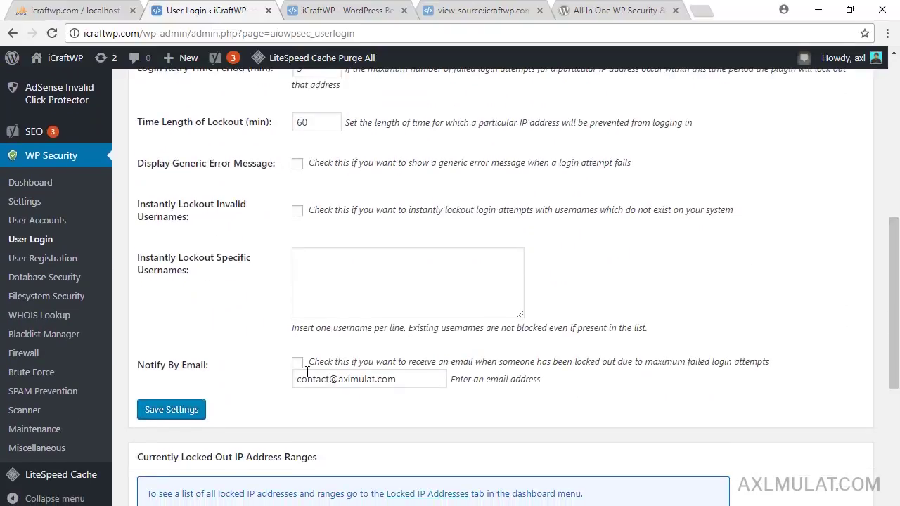
click(297, 362)
scroll(894, 309, up, 3)
scroll(492, 282, up, 1)
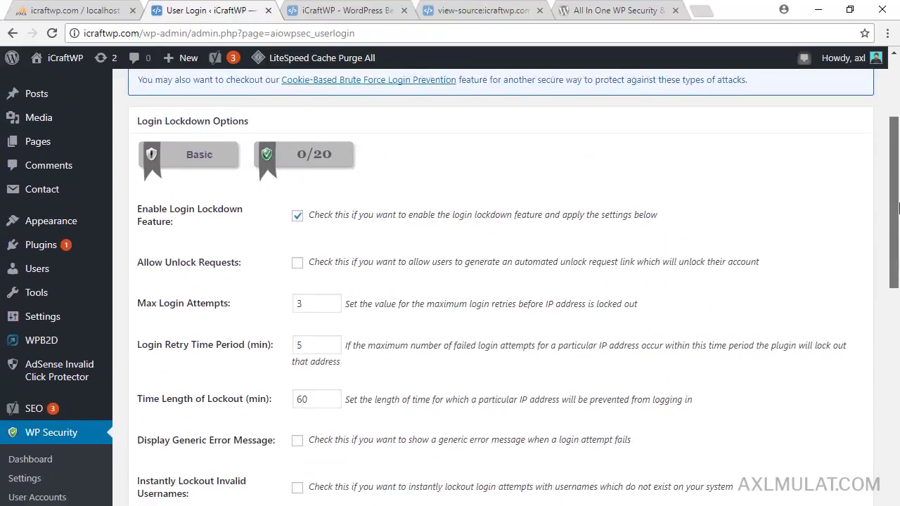
scroll(492, 282, down, 4)
click(167, 427)
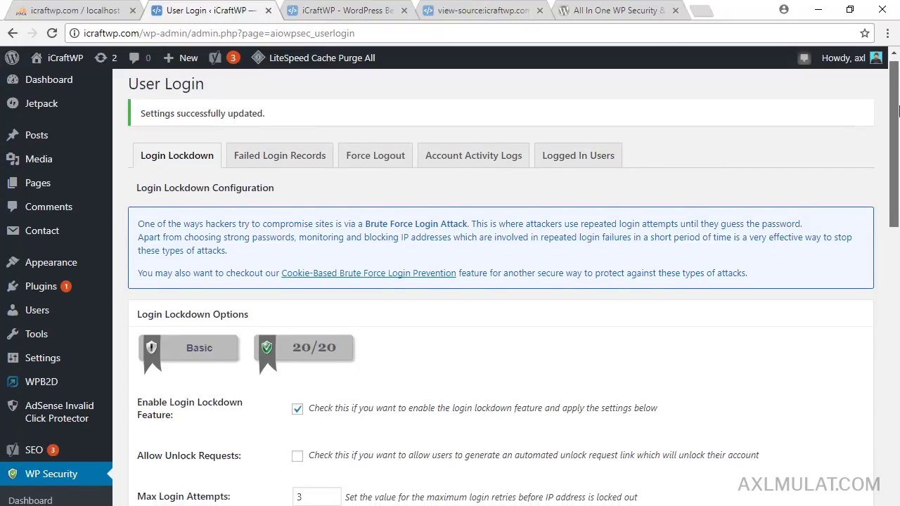
Step: Open the User Registration section and review the manual approval option and the table of registered users
scroll(895, 207, down, 3)
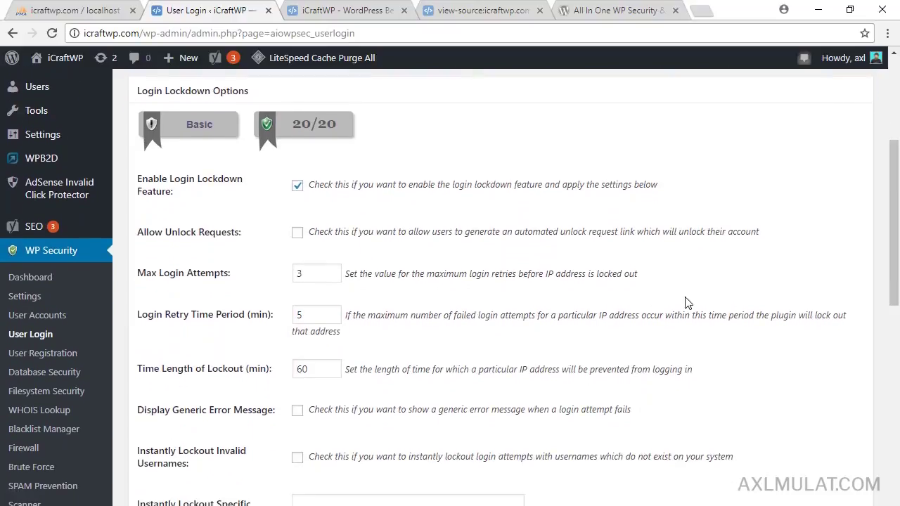
click(69, 361)
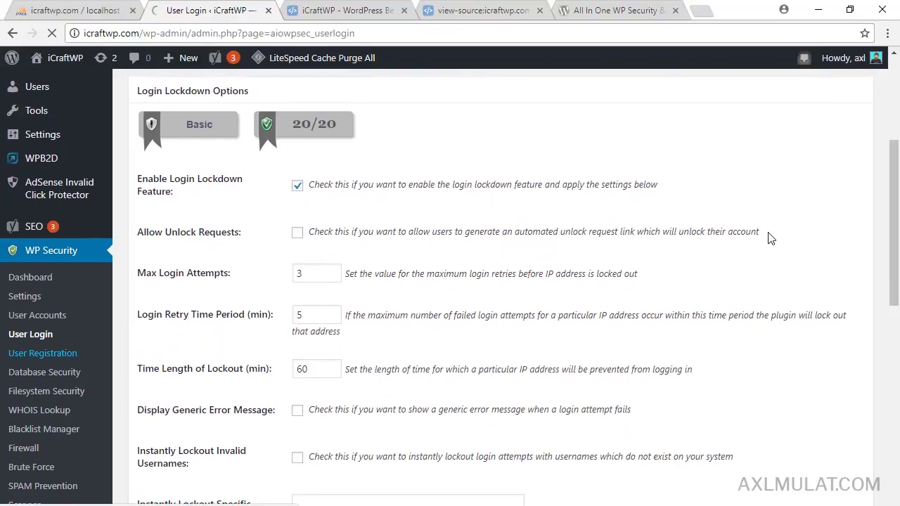
scroll(897, 224, down, 2)
drag(897, 223, 897, 208)
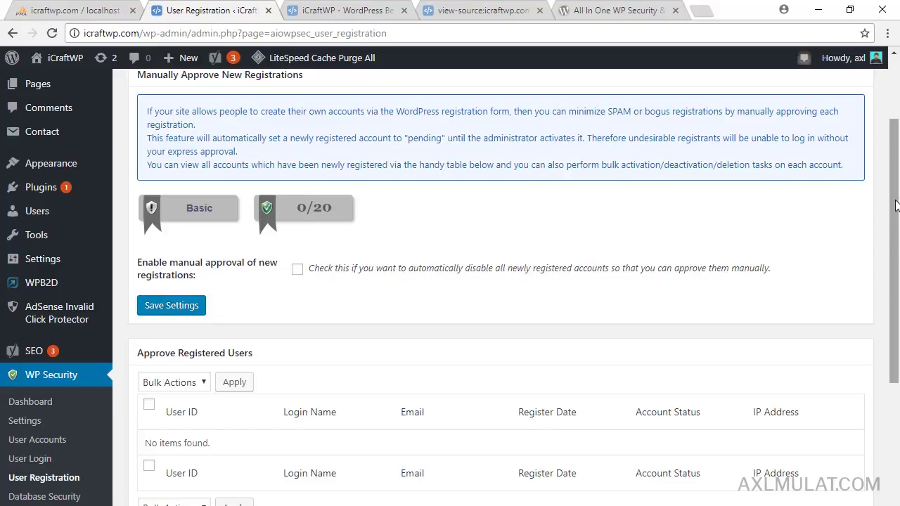
drag(896, 204, 894, 236)
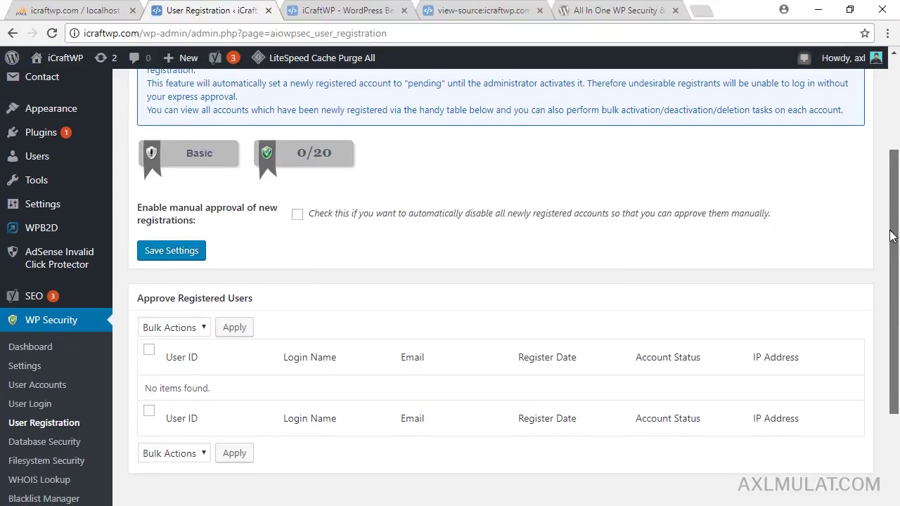
Step: Open the Database Security section's DB prefix options and inspect the site's table name prefixes in phpMyAdmin
click(44, 443)
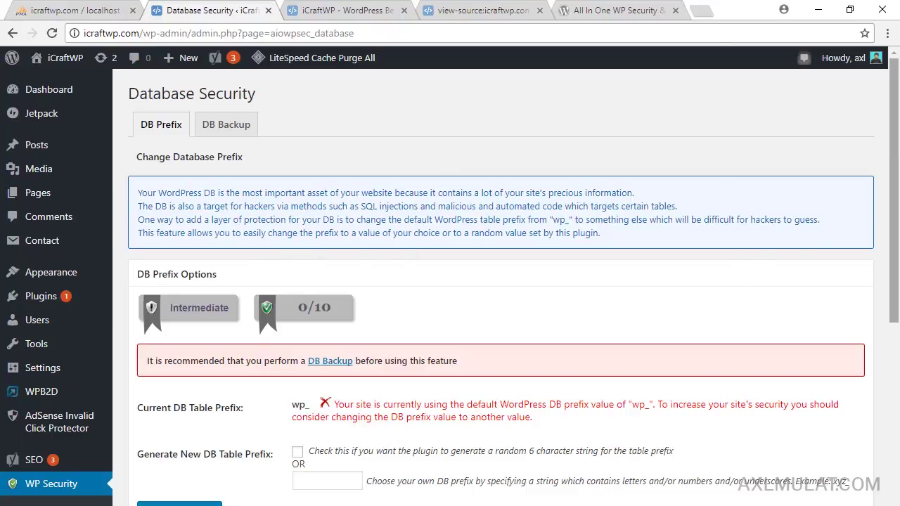
scroll(898, 222, down, 3)
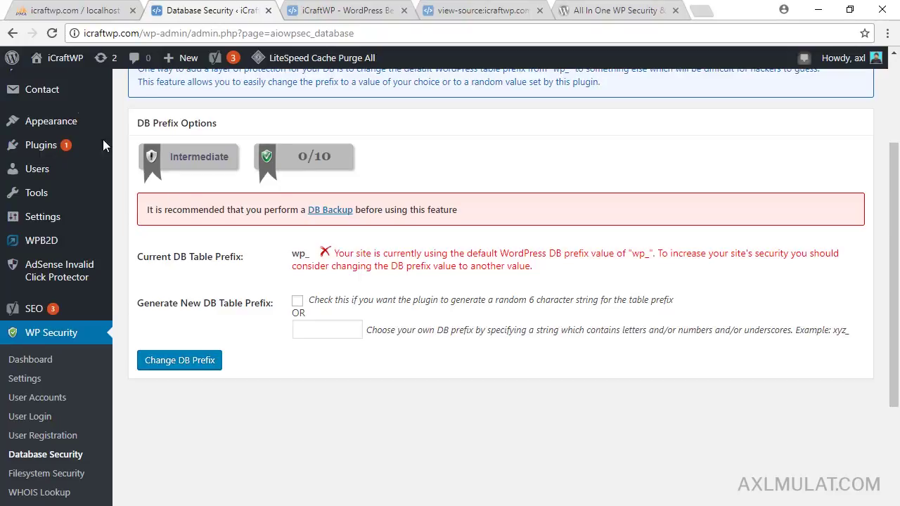
click(66, 9)
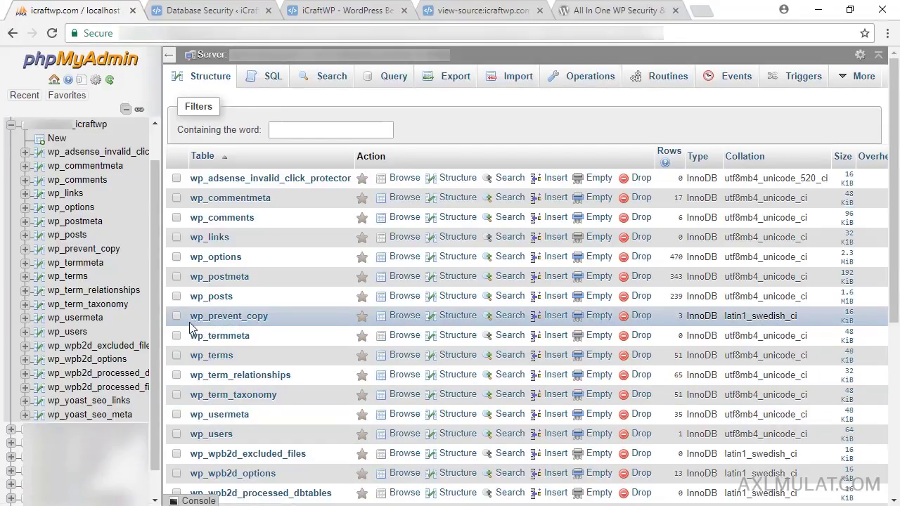
click(201, 9)
click(104, 7)
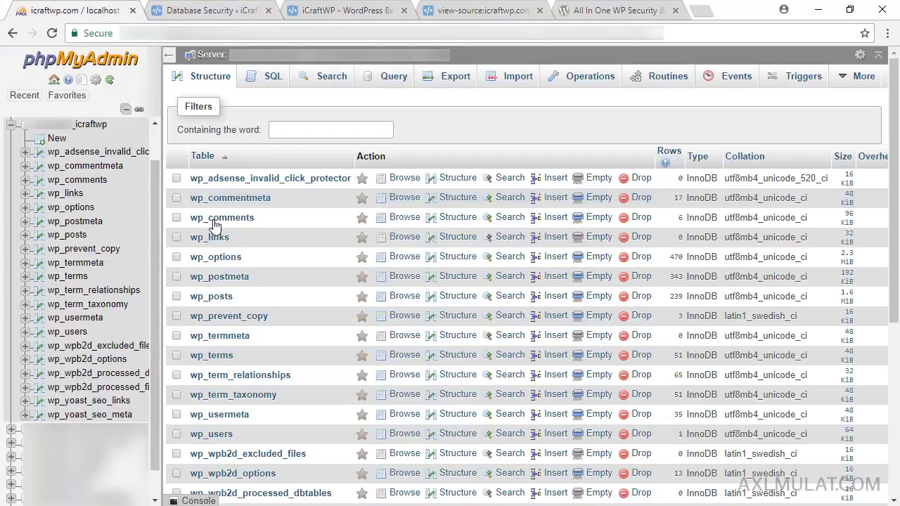
Step: Back in WP Security, choose to generate a random 6-character table prefix and apply the DB prefix change
click(193, 7)
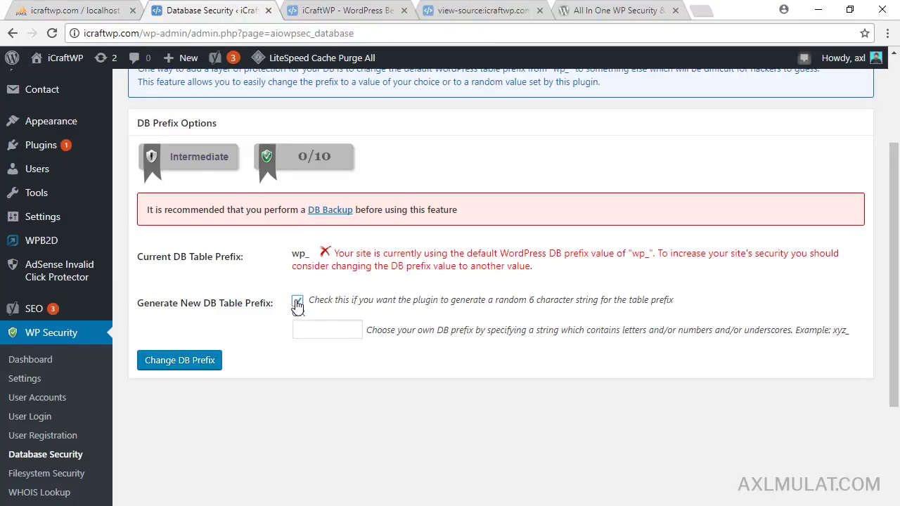
scroll(894, 285, up, 1)
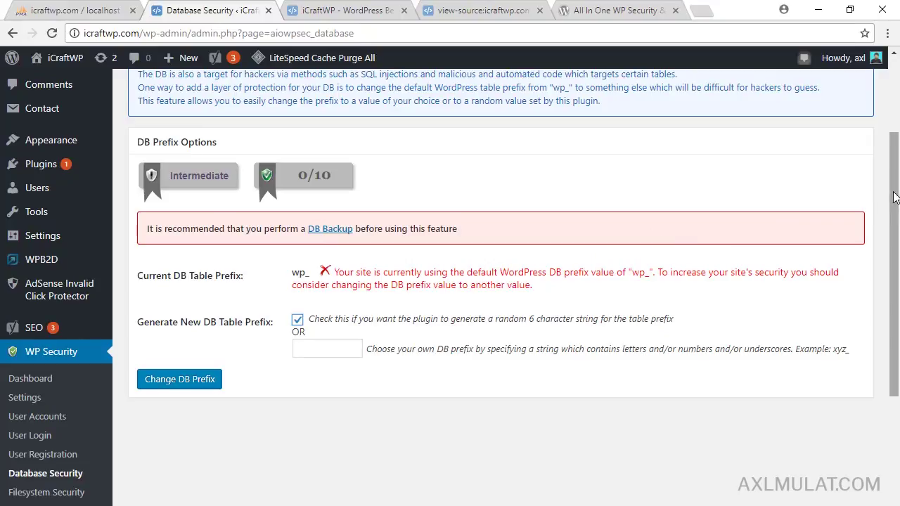
scroll(493, 246, down, 1)
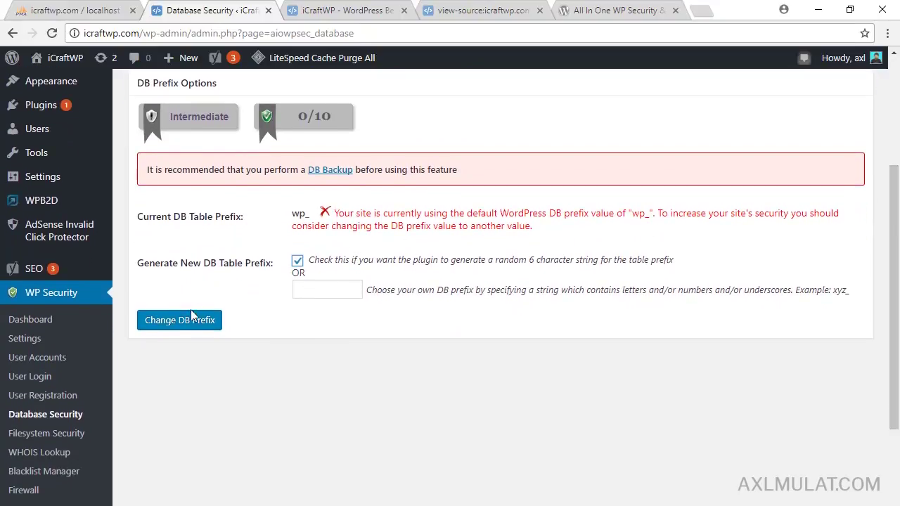
click(182, 323)
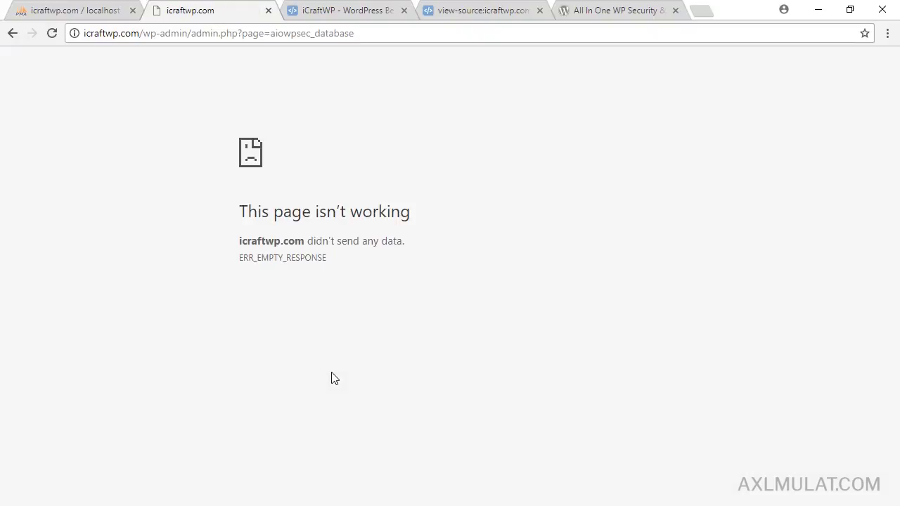
Step: Reload the Database Security page and check the current DB table prefix
key(F5)
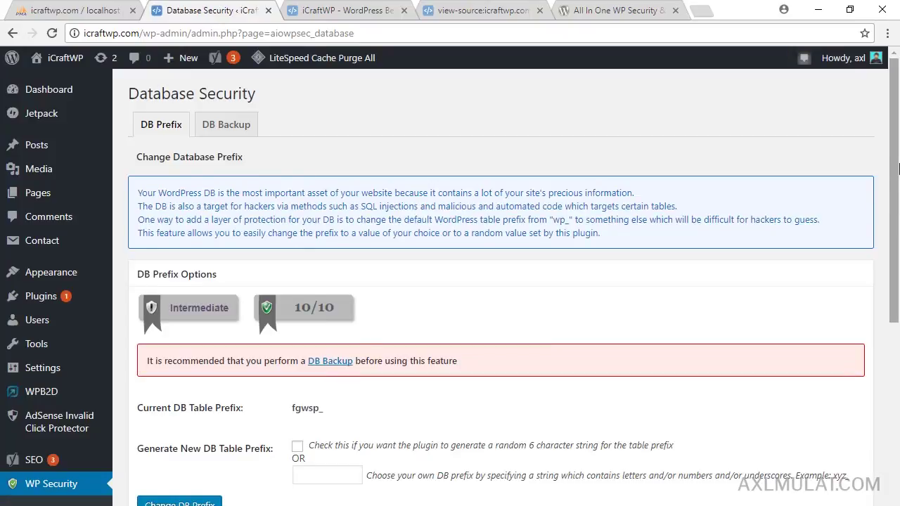
drag(898, 163, 896, 197)
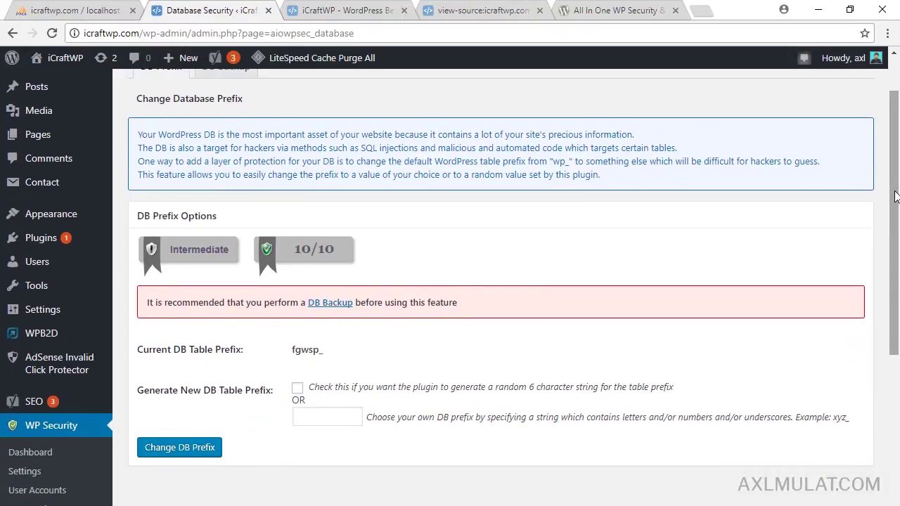
click(297, 388)
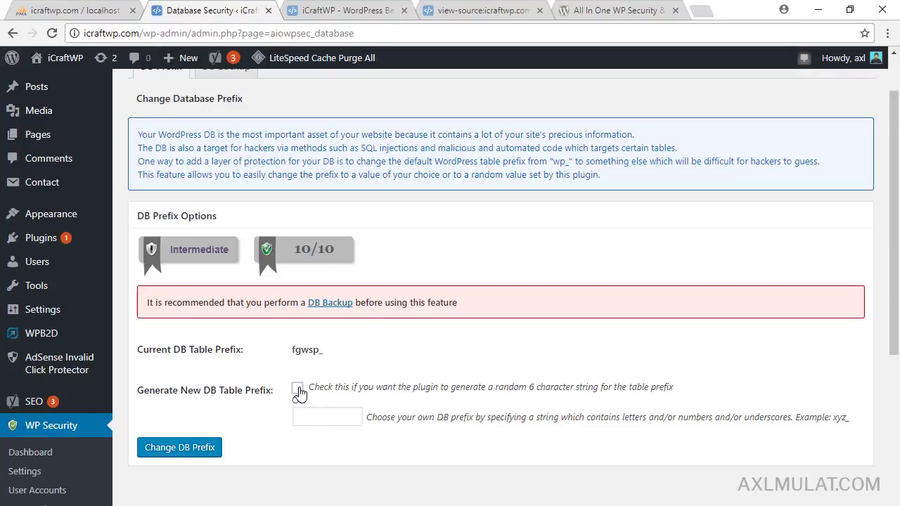
Step: Generate another random 6-character DB table prefix, apply the change, and reload the Database Security page
click(185, 448)
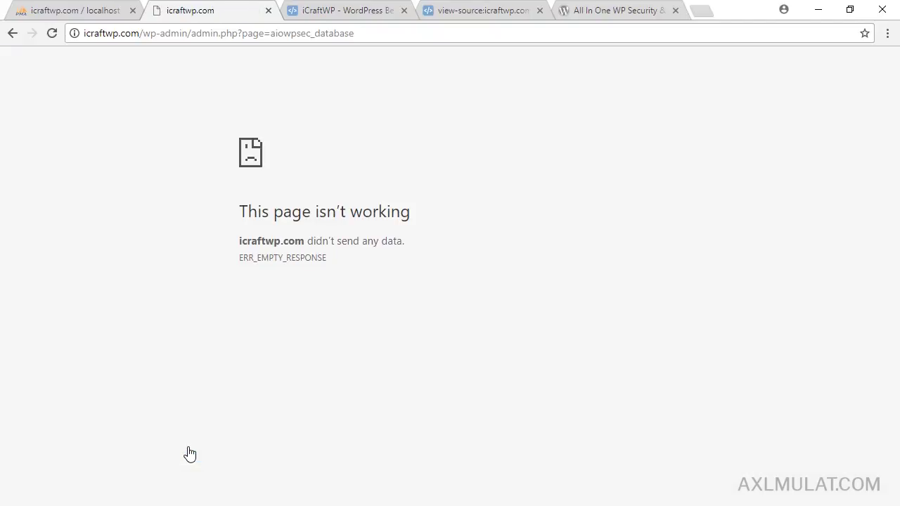
key(F5)
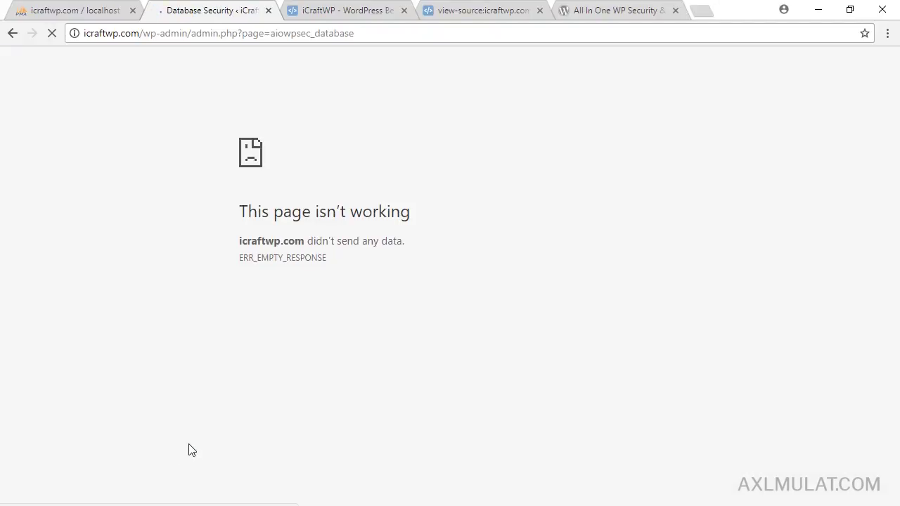
drag(896, 166, 893, 198)
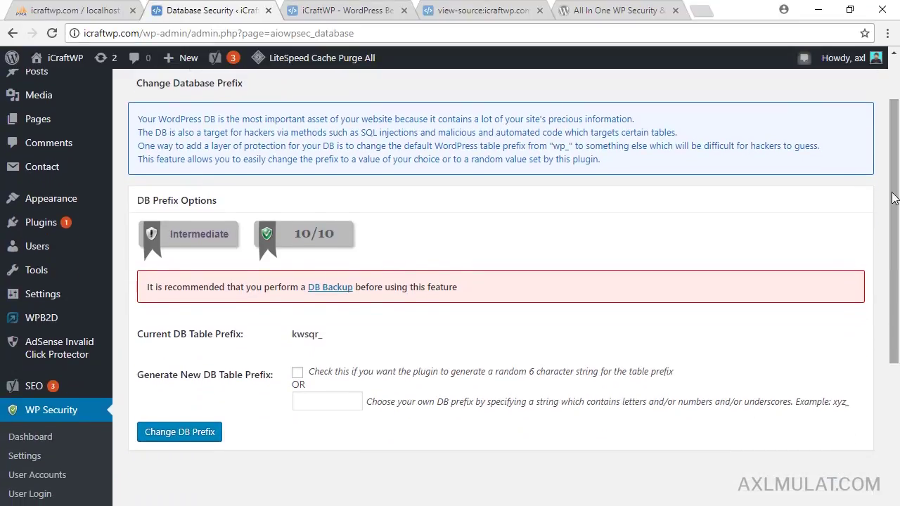
Step: Refresh the database's table list in phpMyAdmin, and reload the icraftwp.com homepage to check that the site still loads
click(90, 12)
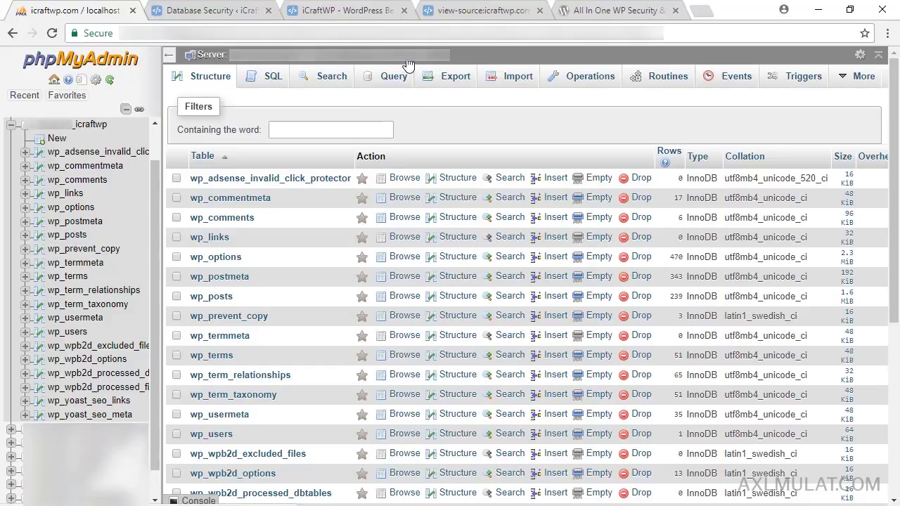
key(F5)
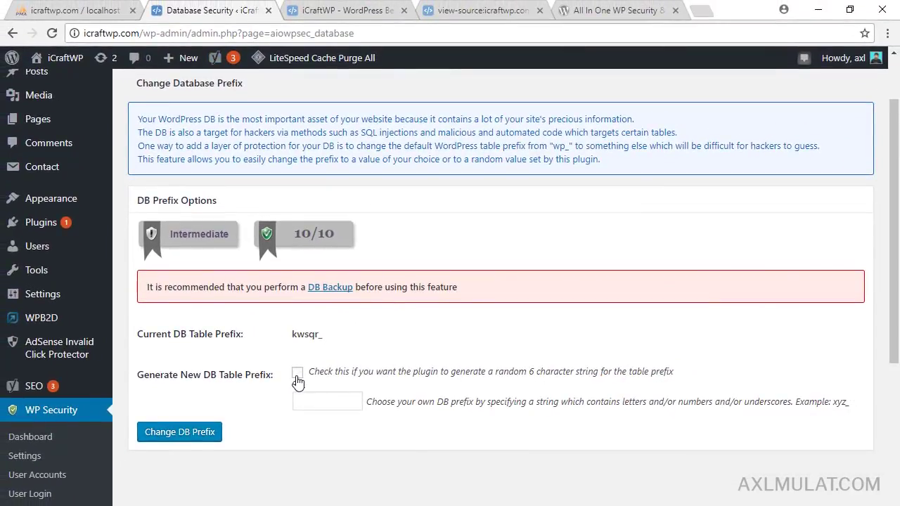
click(359, 9)
click(262, 33)
key(Return)
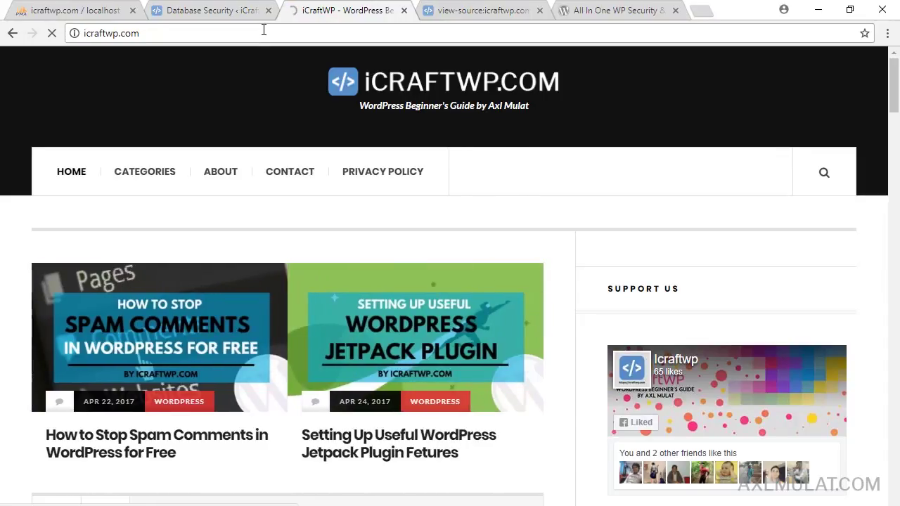
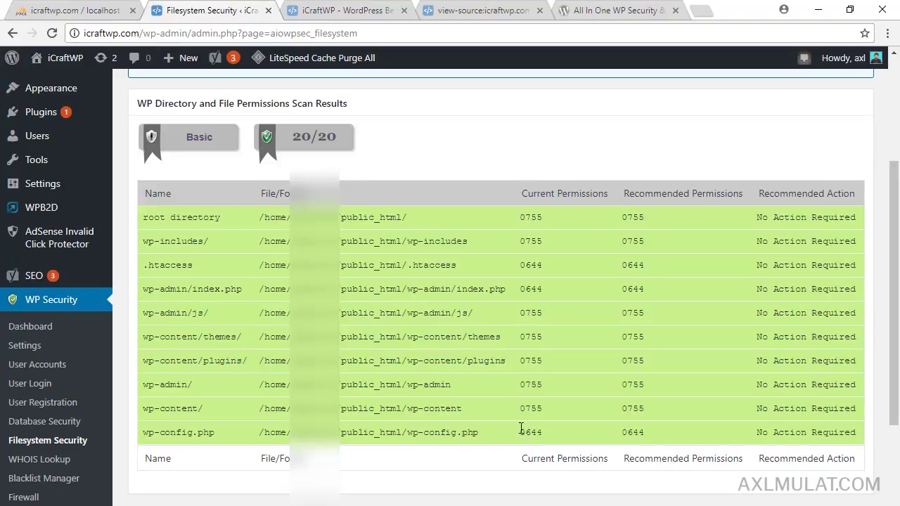
Step: Review the wp-content and wp-config.php rows in the Filesystem Security permission scan, including the current permission of wp-config.php
drag(412, 412, 525, 411)
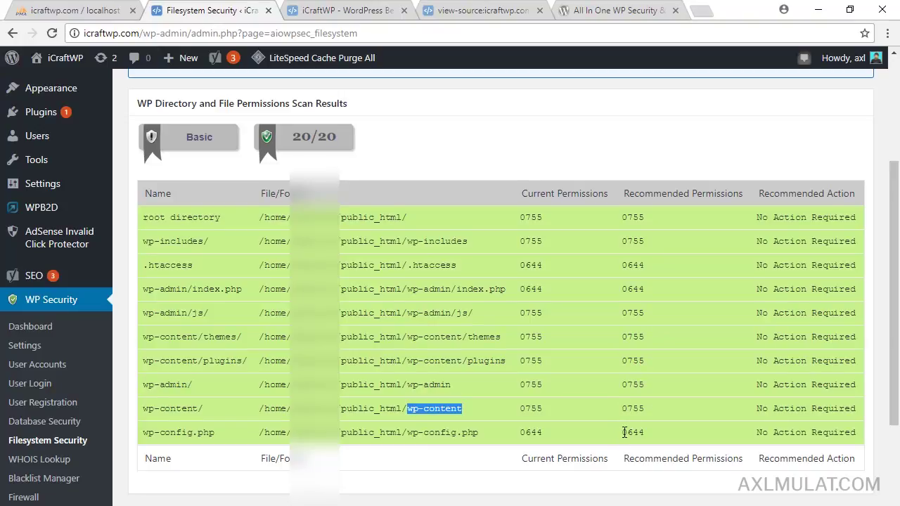
click(602, 437)
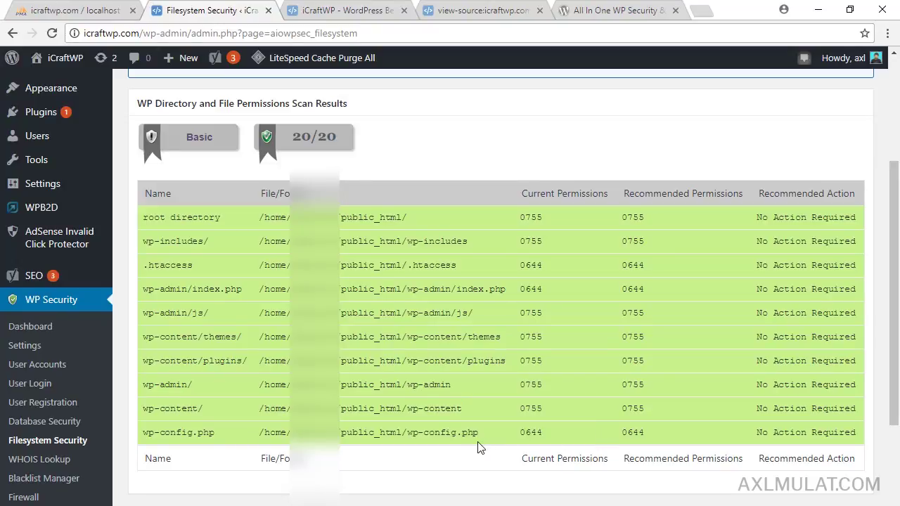
drag(481, 435, 420, 437)
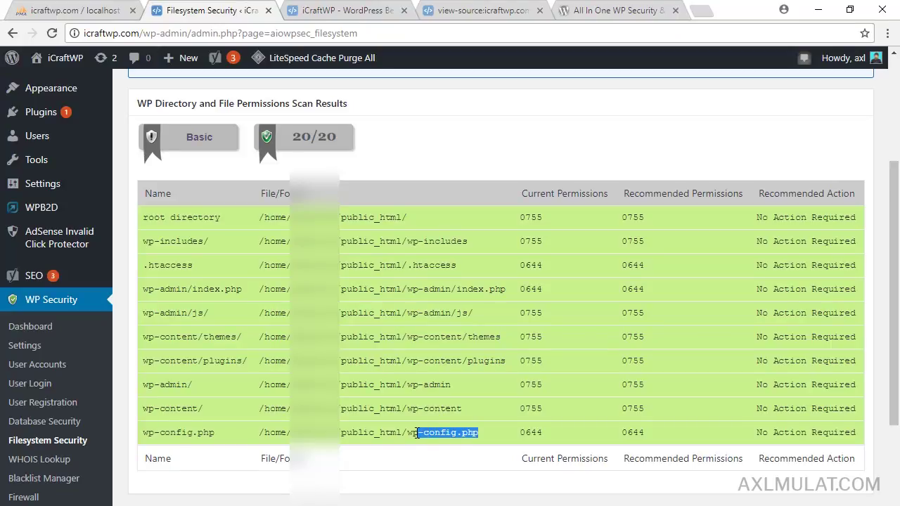
double_click(524, 433)
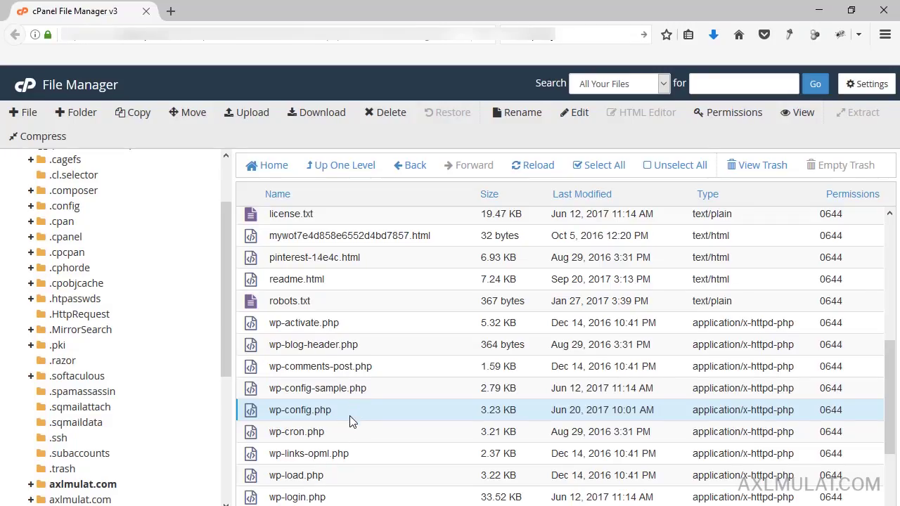
Step: In cPanel File Manager, open the permission settings of wp-config.php and go through the user, group and world options
right_click(352, 421)
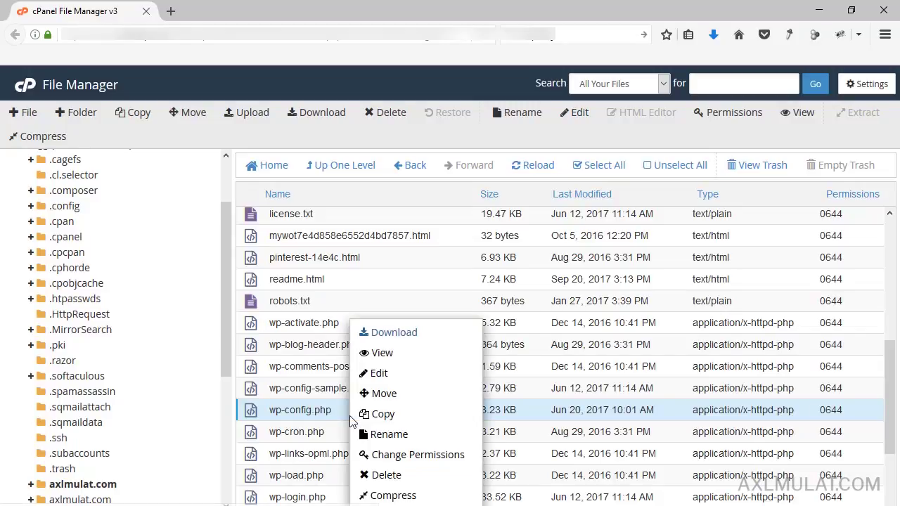
click(389, 458)
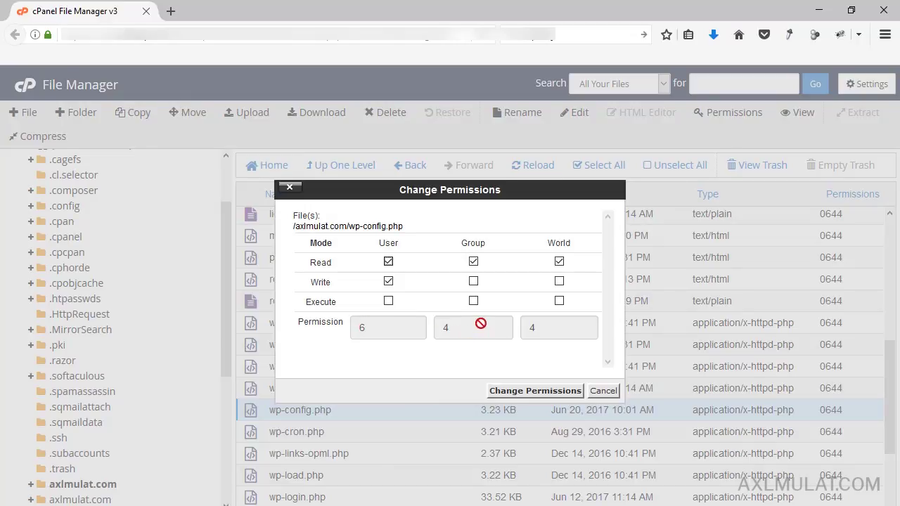
click(474, 282)
click(475, 302)
click(559, 282)
click(559, 301)
click(388, 281)
click(388, 262)
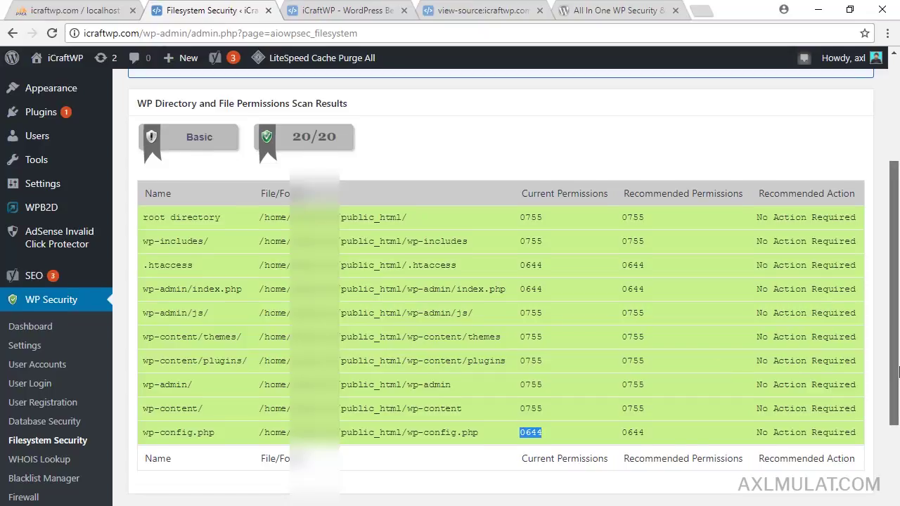
Step: In WP Security's basic firewall rules, enable basic firewall protection, block access to the debug.log file, and save the settings
scroll(899, 154, up, 1)
scroll(899, 154, down, 2)
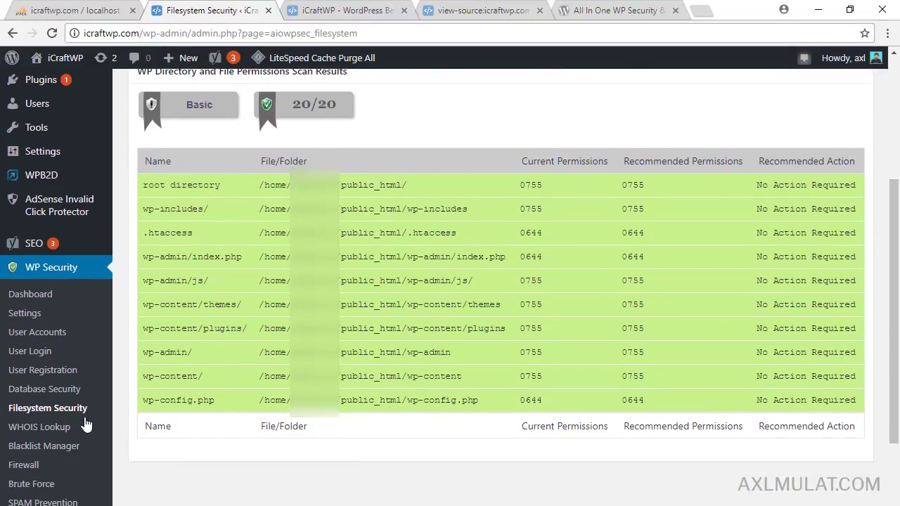
click(39, 466)
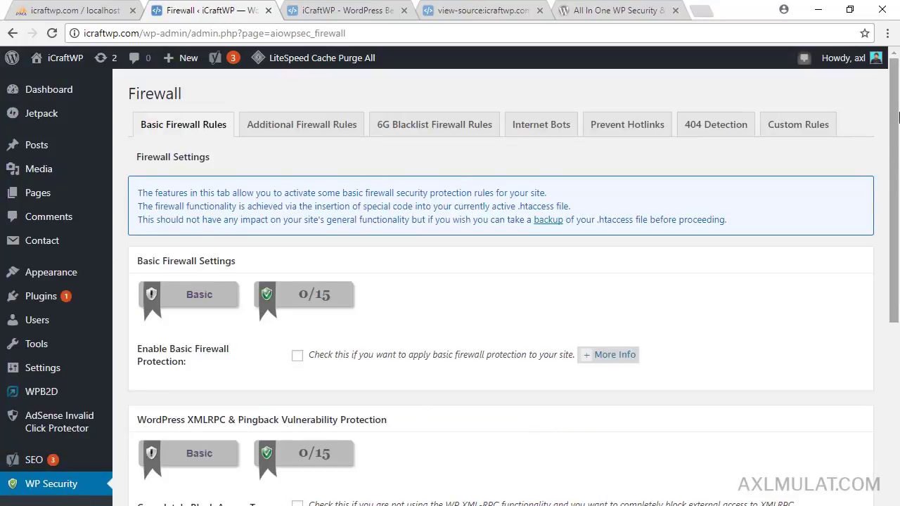
drag(899, 118, 899, 172)
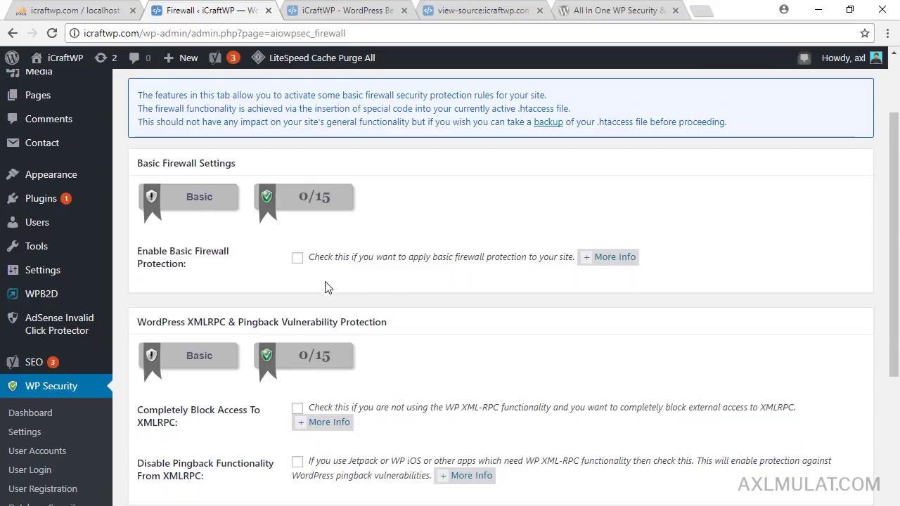
click(297, 257)
drag(899, 190, 899, 267)
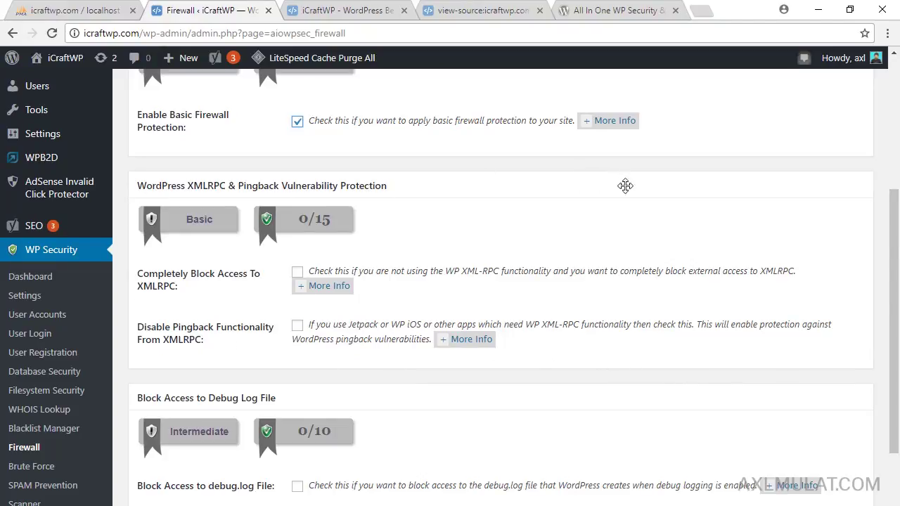
drag(898, 239, 897, 302)
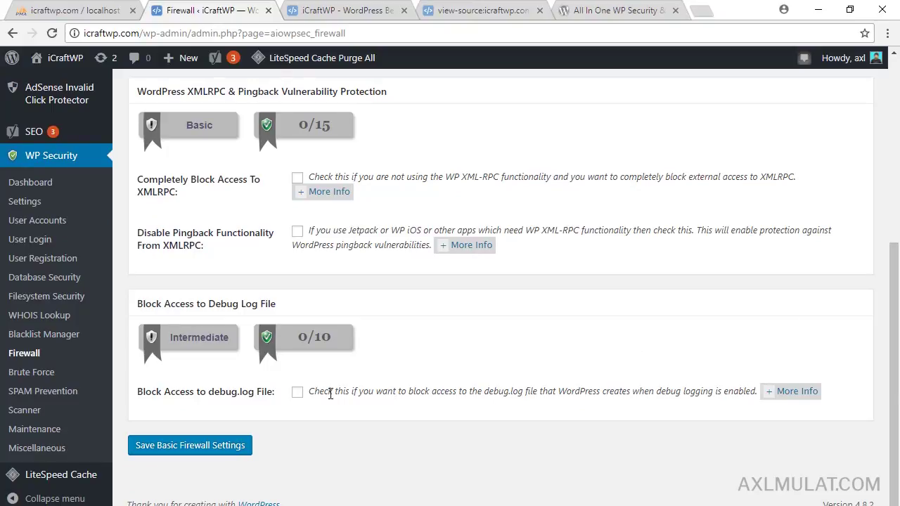
click(298, 392)
click(192, 446)
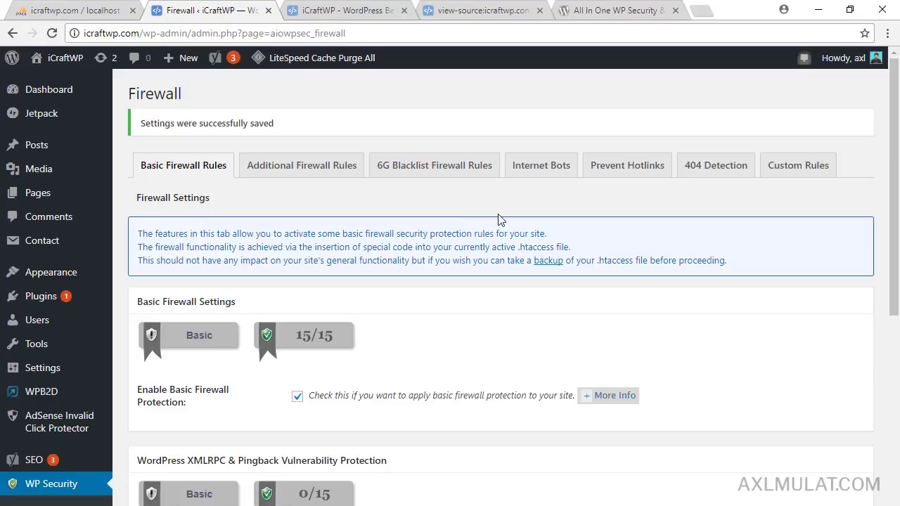
Step: In the additional firewall rules, disable index views, disable trace and track, and forbid proxy comment posting
click(315, 171)
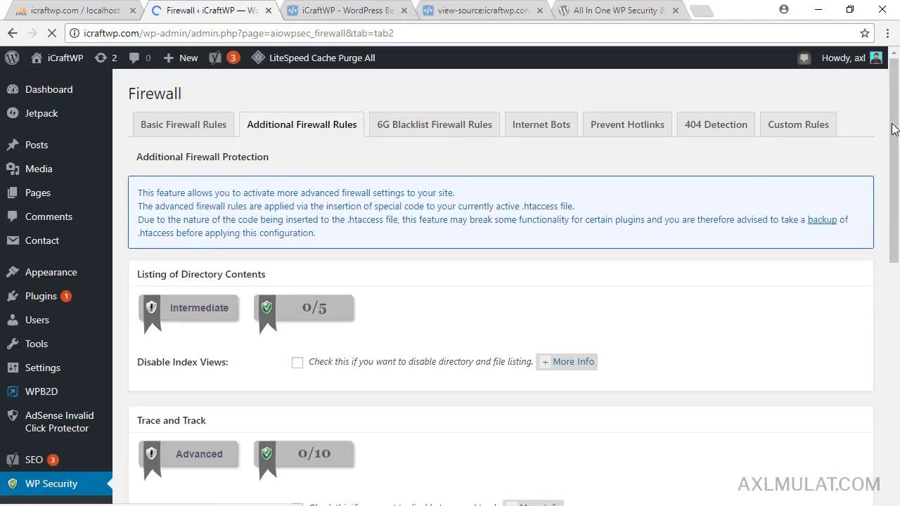
scroll(798, 181, down, 2)
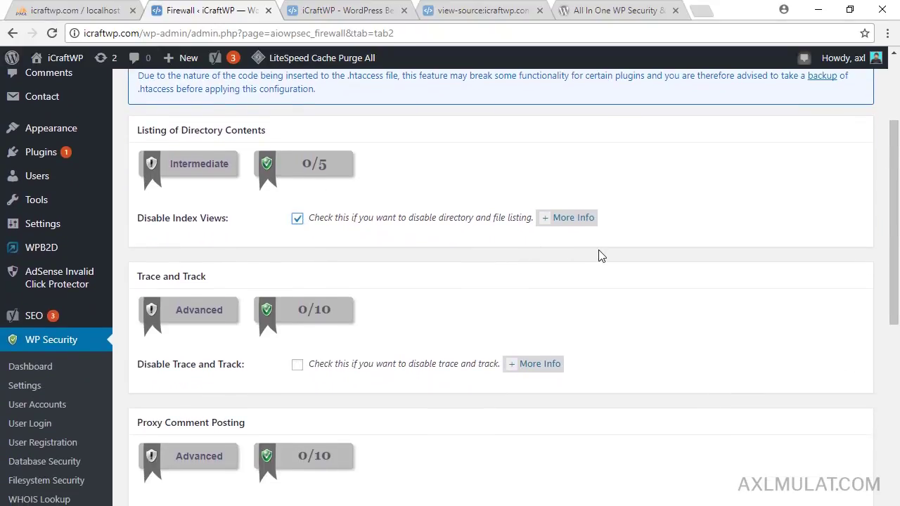
drag(898, 212, 899, 253)
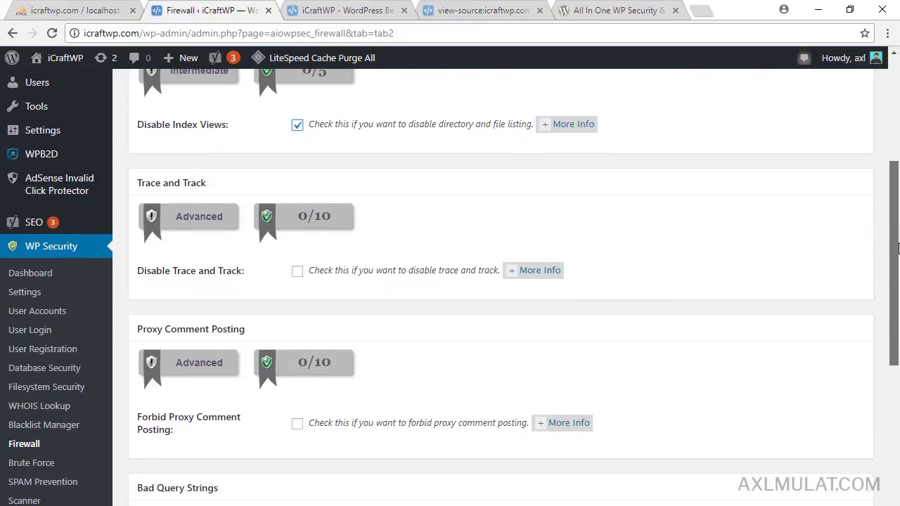
click(298, 272)
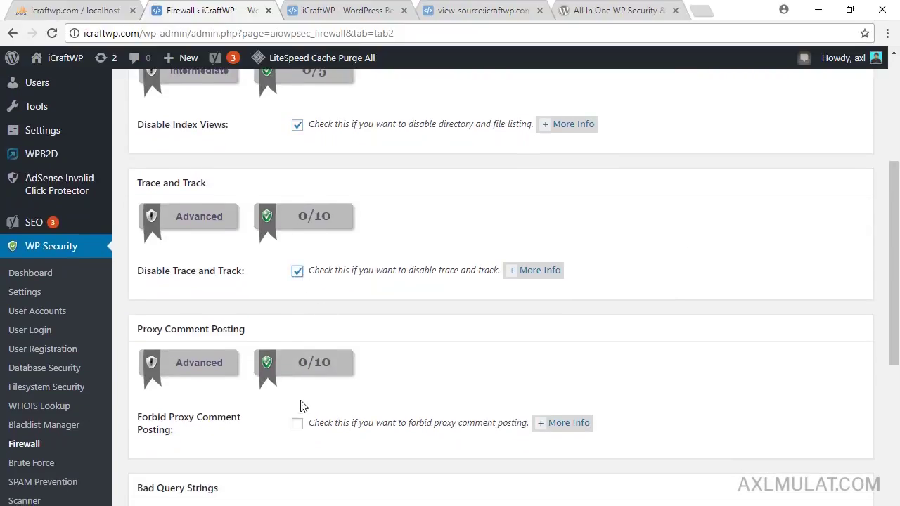
click(297, 424)
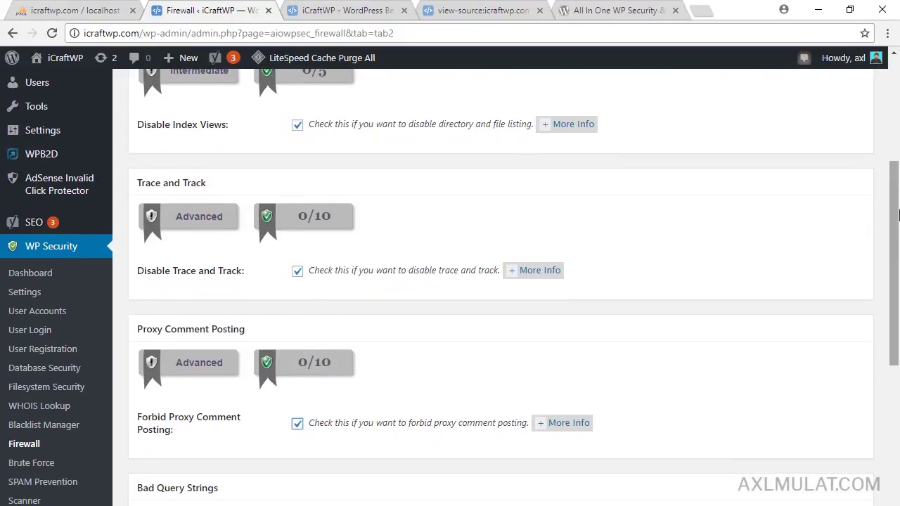
Step: Deny bad query strings, enable the advanced character string filter, and save the additional firewall settings
drag(897, 191, 897, 298)
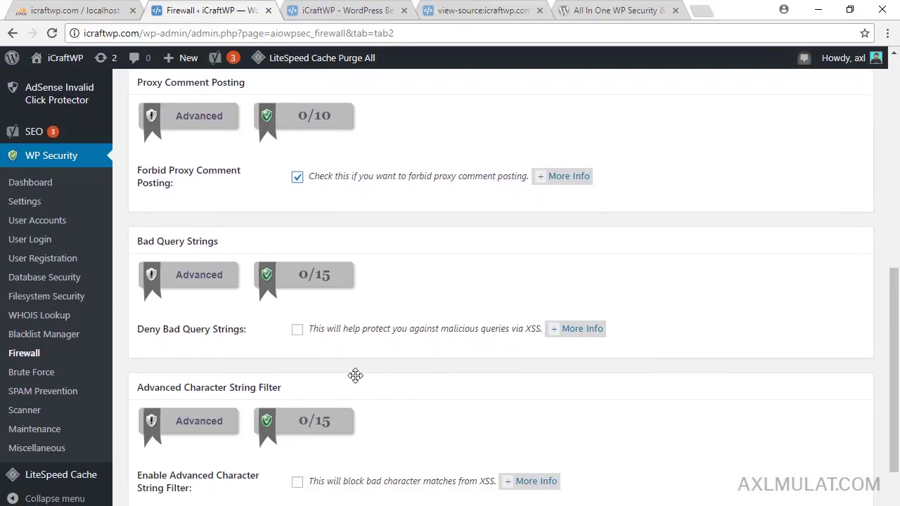
click(297, 332)
drag(897, 313, 897, 349)
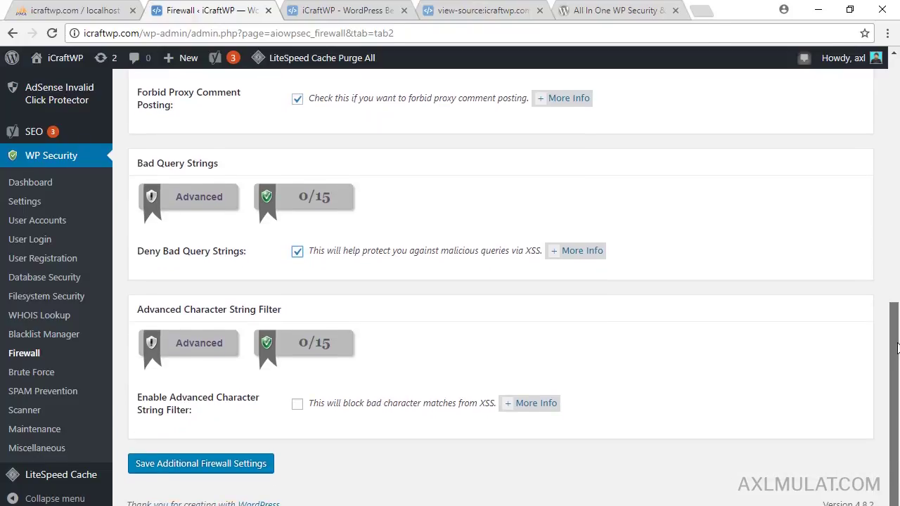
click(297, 403)
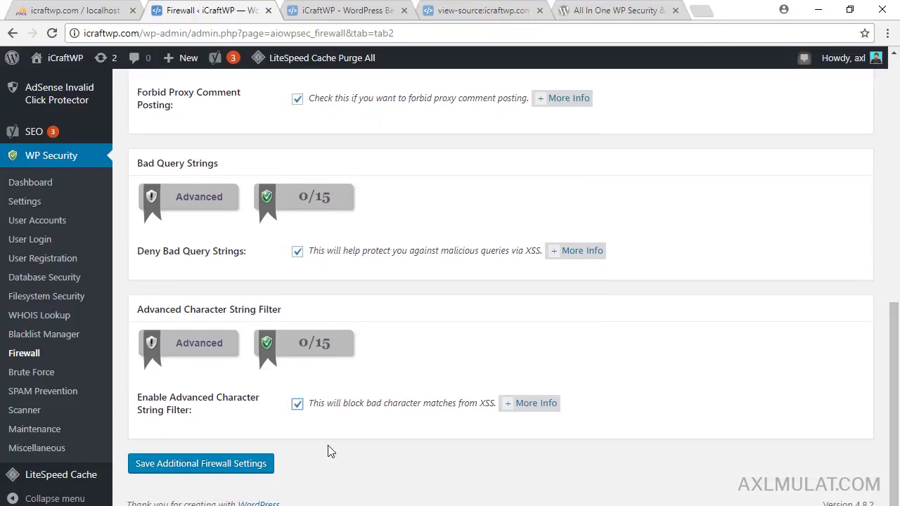
click(211, 464)
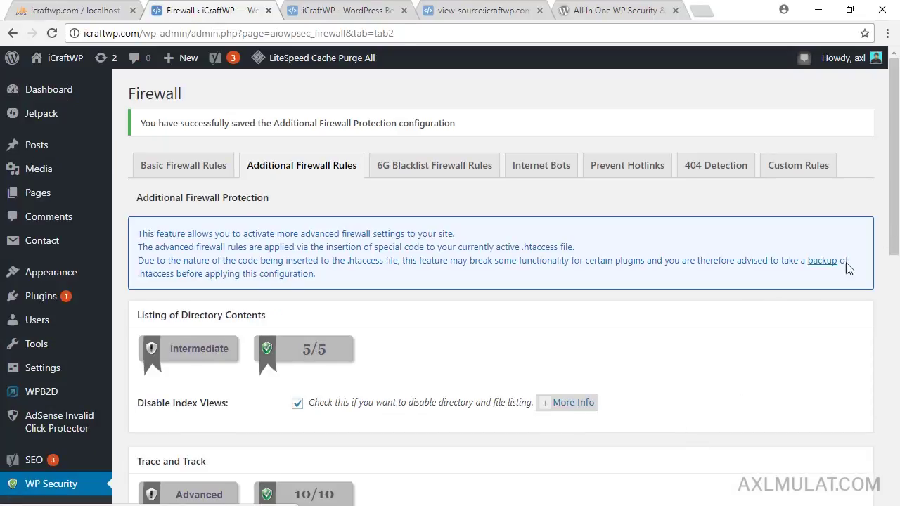
Step: In the 6G blacklist firewall rules, enable 6G and legacy 5G firewall protection and save the settings
click(463, 175)
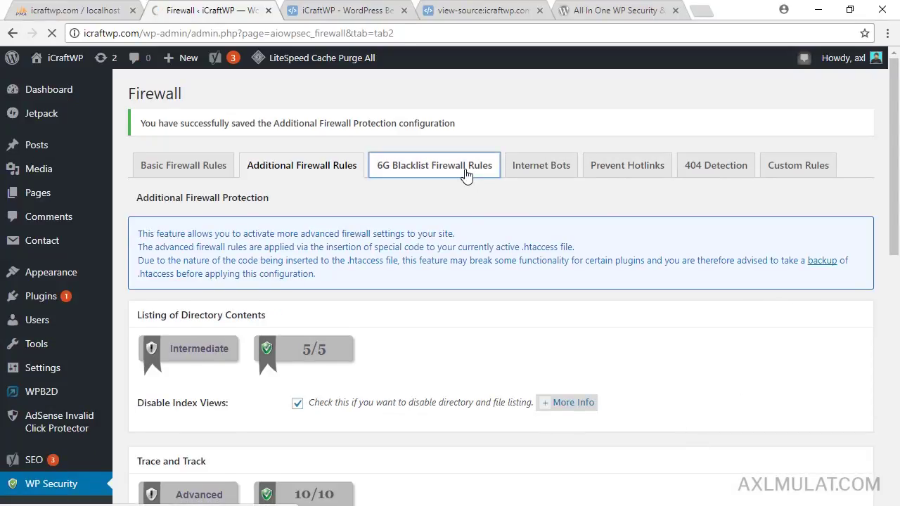
scroll(350, 332, down, 3)
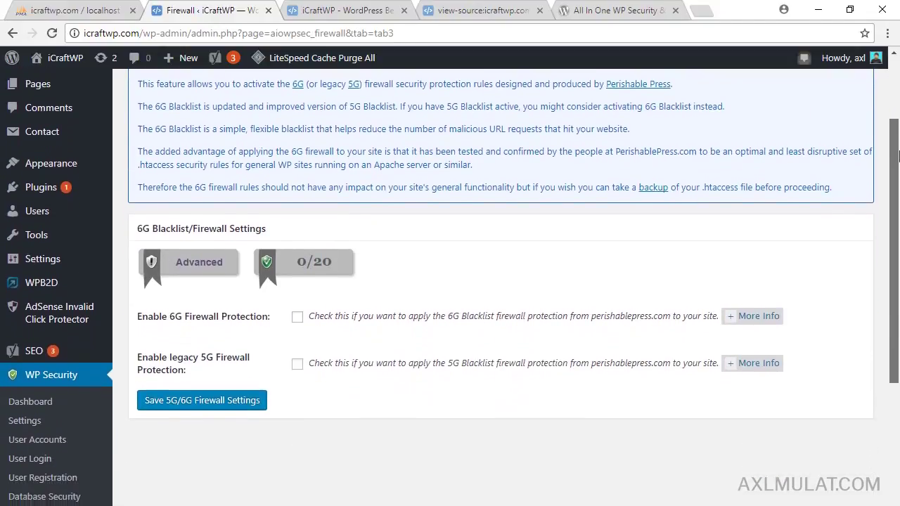
click(298, 315)
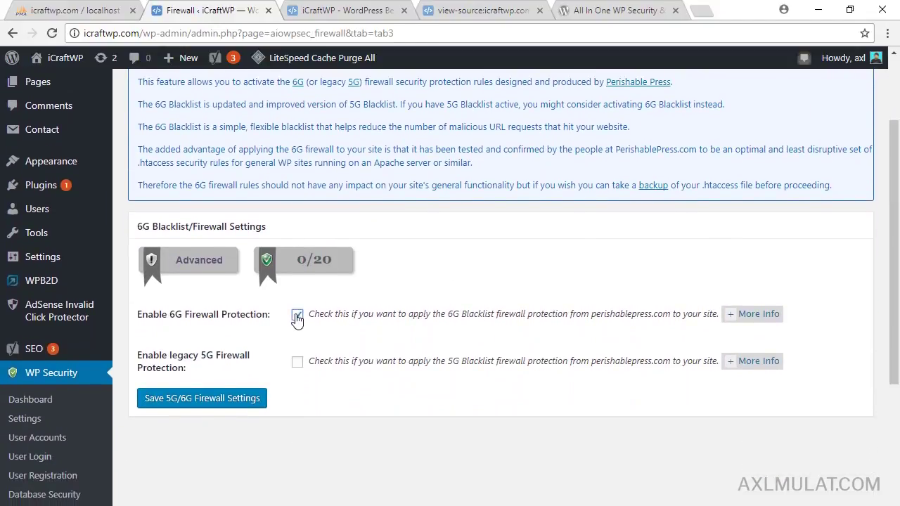
click(298, 364)
click(220, 400)
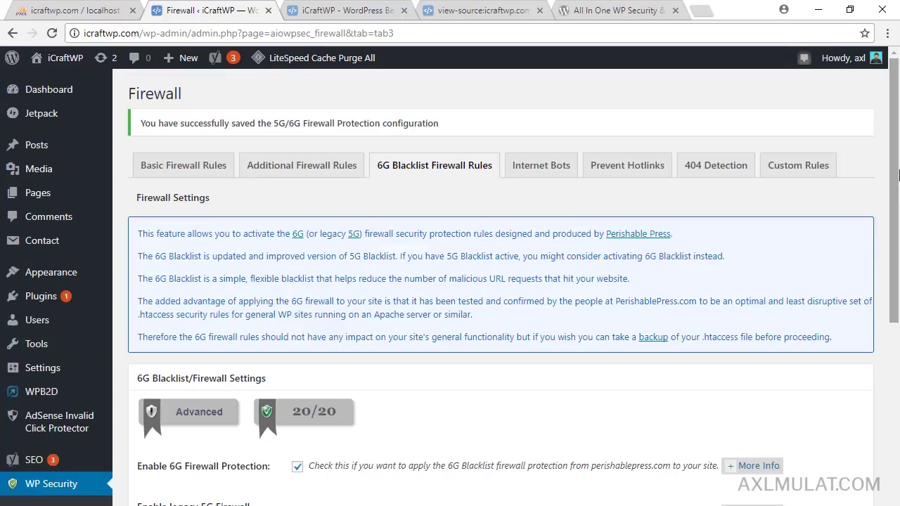
Step: In the firewall's Internet Bots settings, enable blocking of fake Googlebots and save the bot settings
click(546, 169)
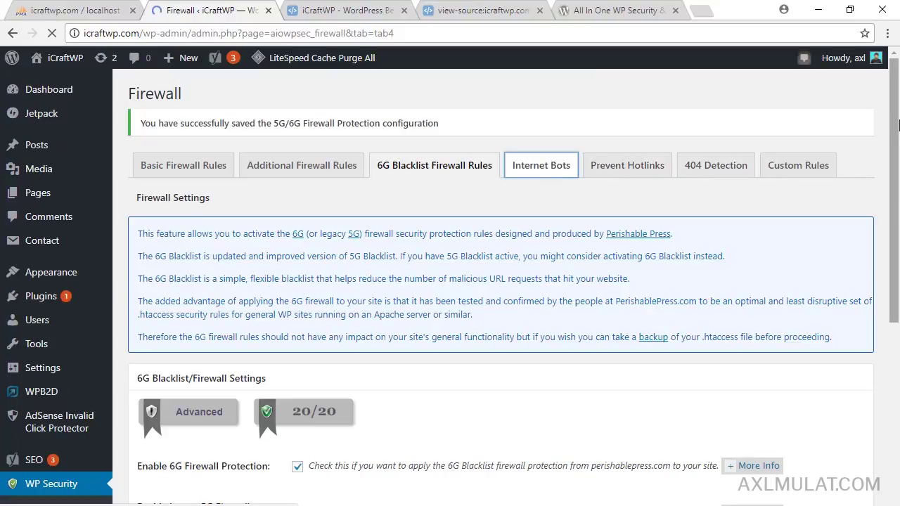
drag(898, 112, 899, 225)
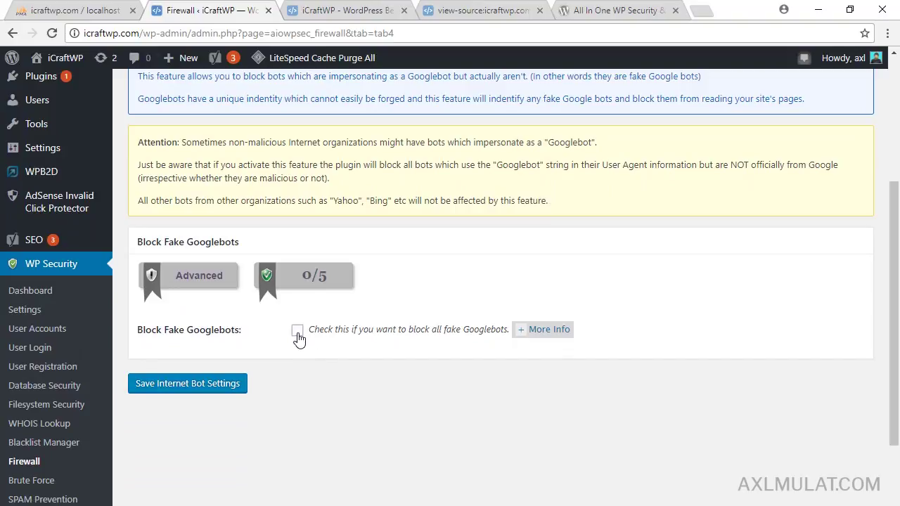
click(297, 331)
click(209, 385)
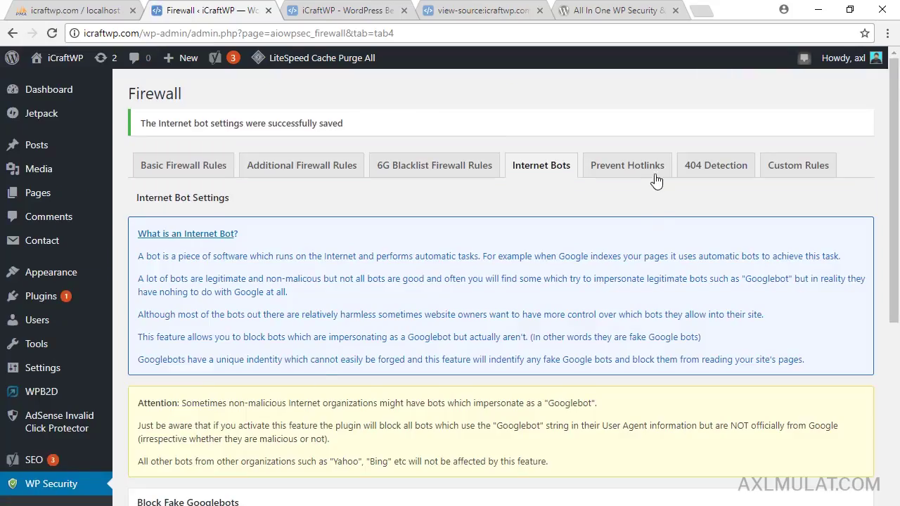
Step: In the firewall's Prevent Hotlinks settings, enable image hotlinking prevention and save the settings
click(654, 170)
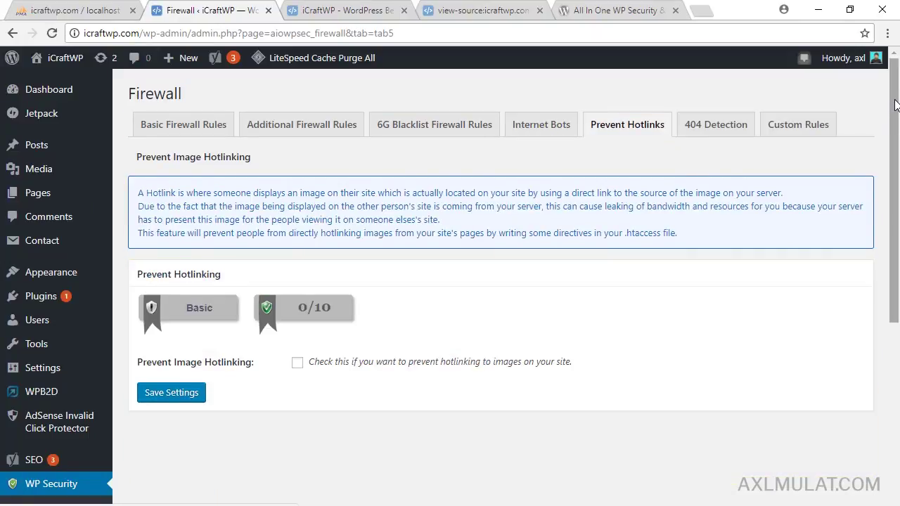
drag(895, 105, 897, 127)
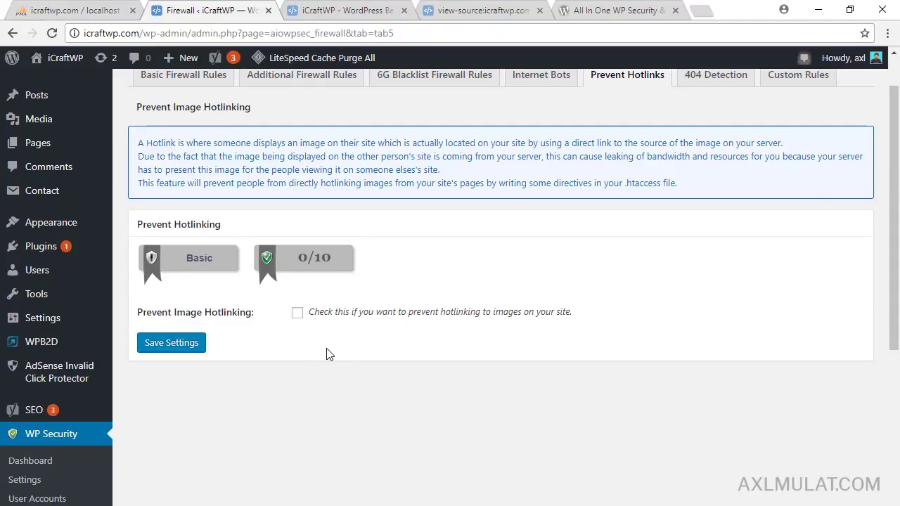
click(196, 344)
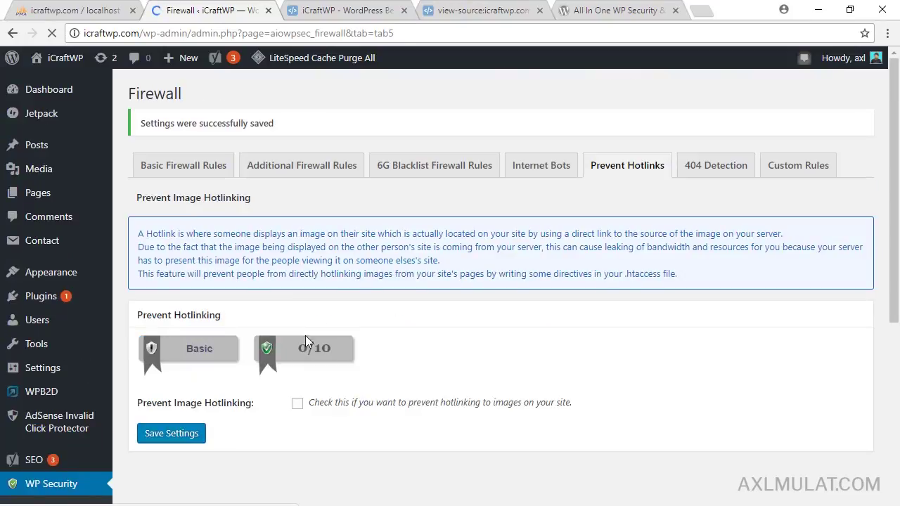
click(297, 404)
click(184, 437)
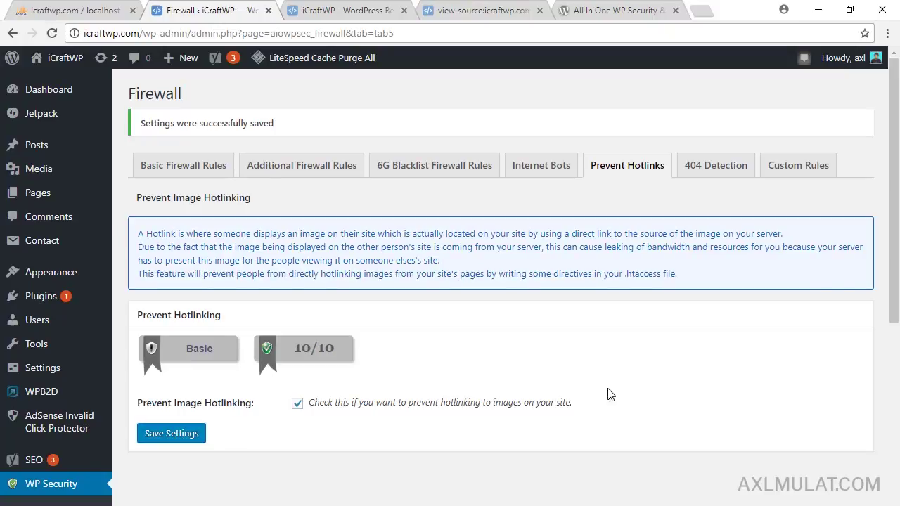
Step: Open WP Security's Brute Force settings and examine the Rename Login Page feature and its login page URL option
scroll(896, 208, down, 1)
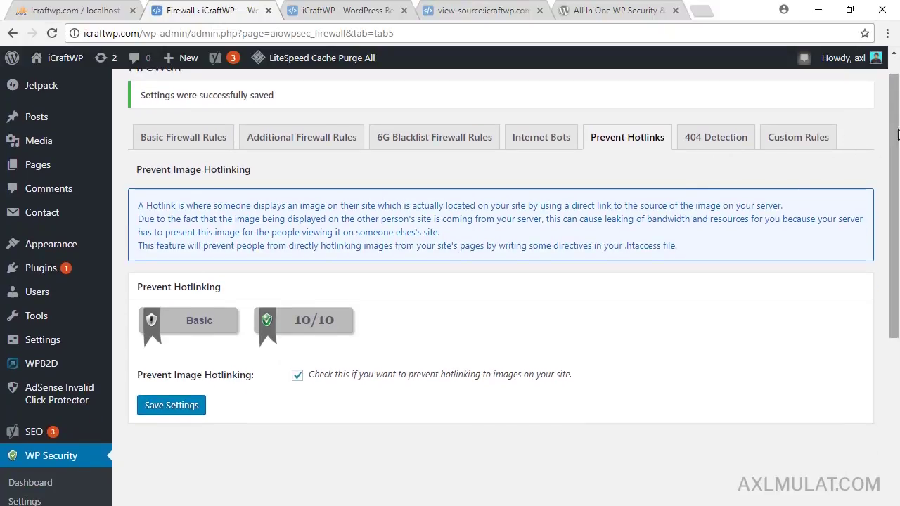
scroll(898, 215, down, 3)
scroll(898, 215, down, 7)
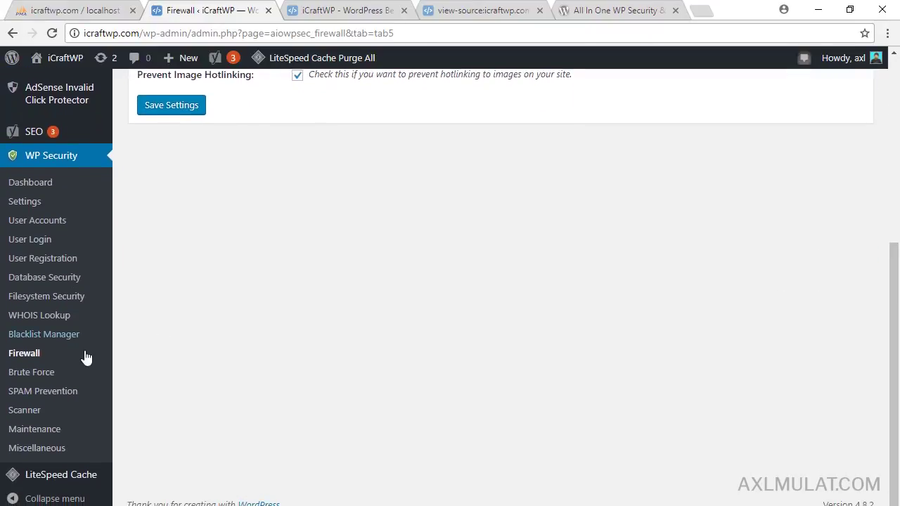
click(35, 372)
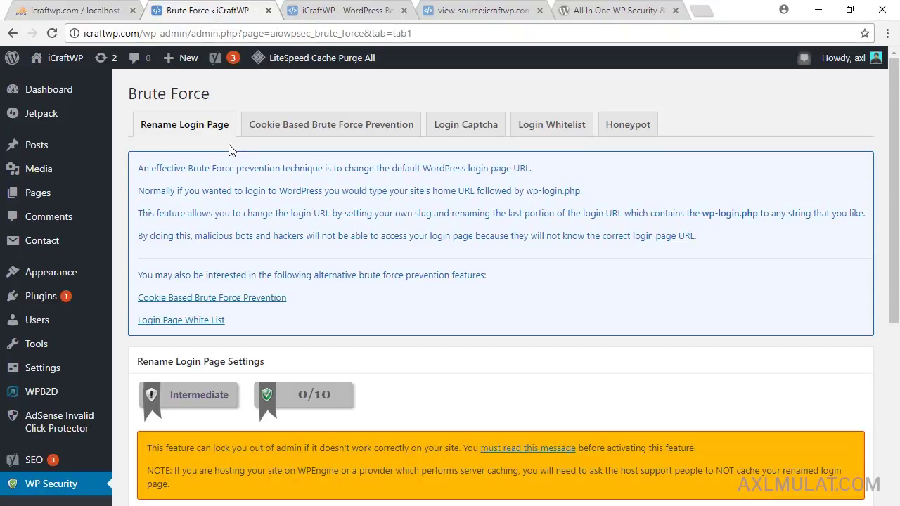
scroll(898, 215, down, 3)
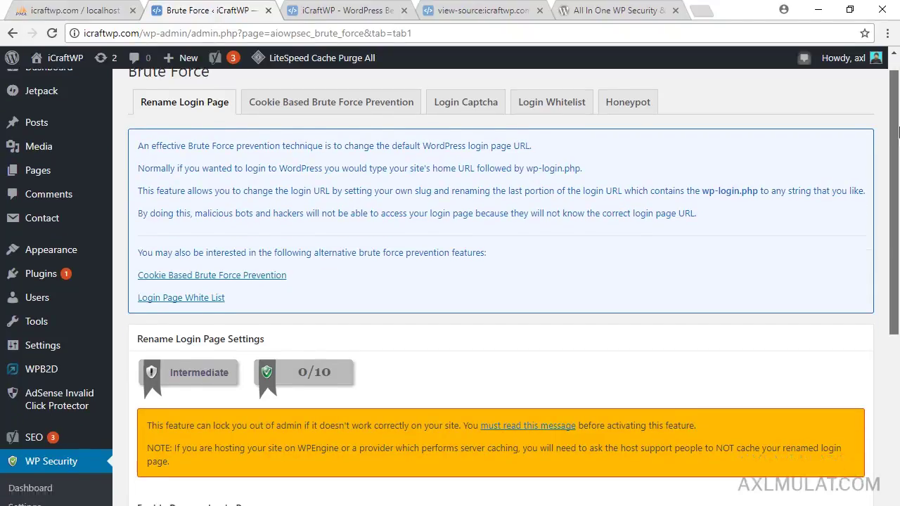
scroll(898, 215, down, 1)
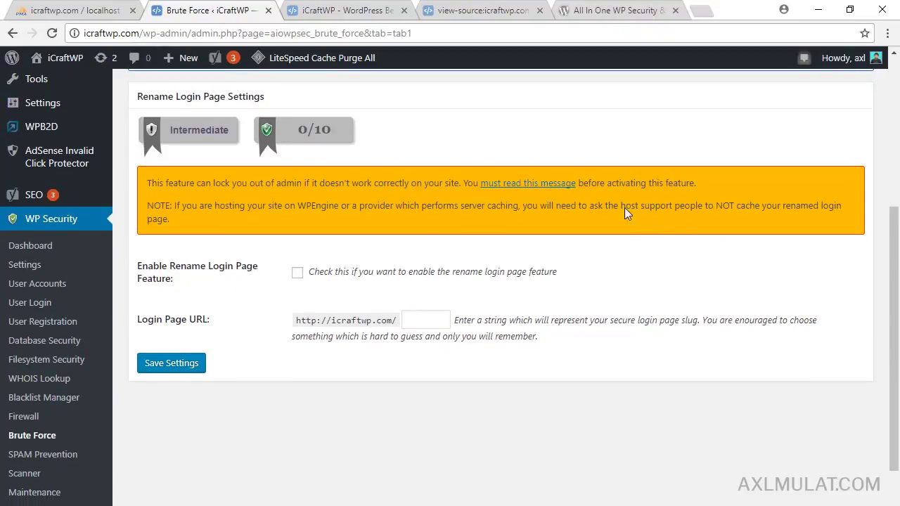
drag(143, 33, 189, 33)
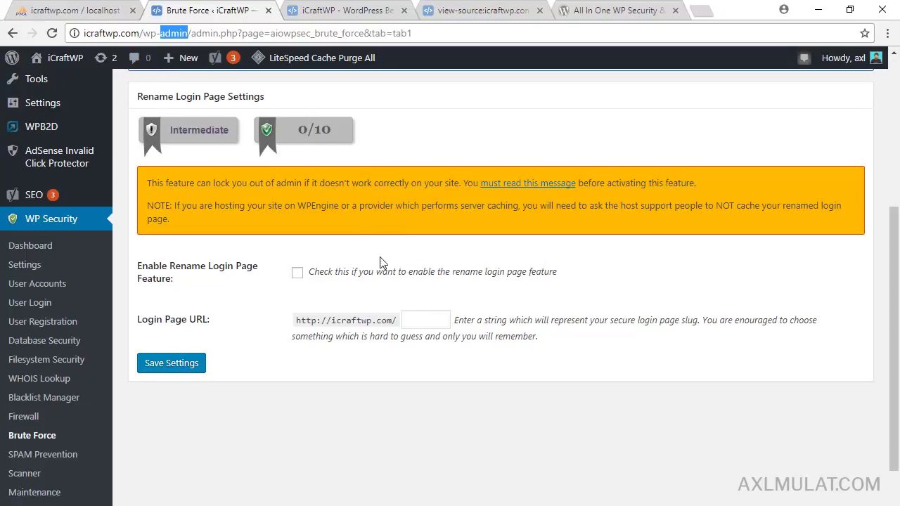
click(412, 318)
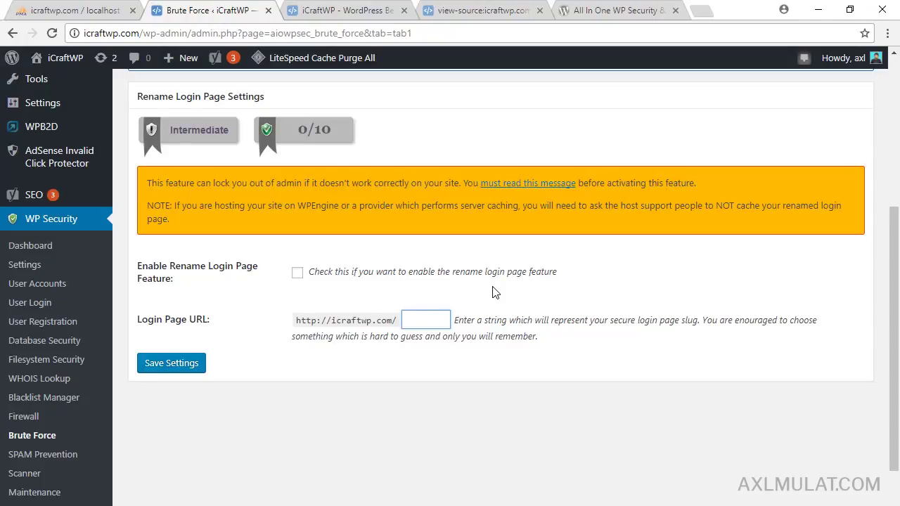
Step: In the Brute Force Login Captcha settings, enable captcha on the login page and the lost password page, and save
drag(894, 389, 898, 232)
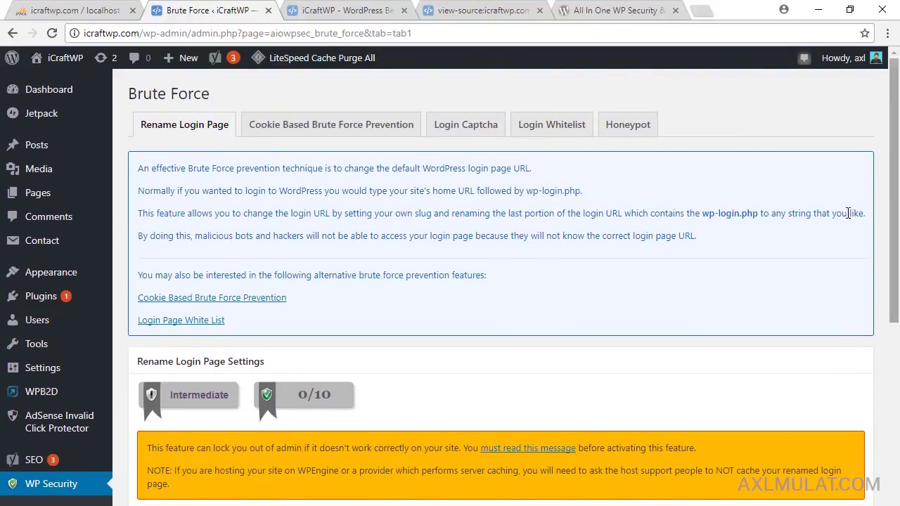
click(473, 130)
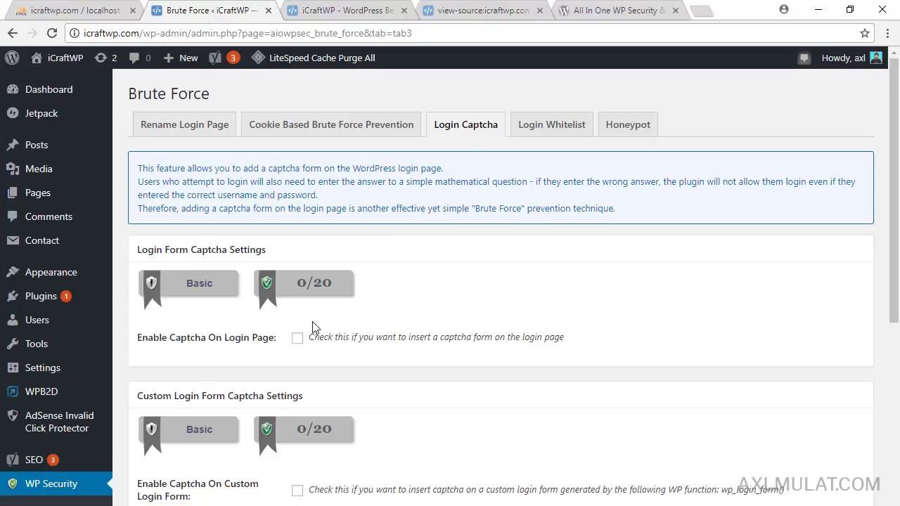
click(298, 339)
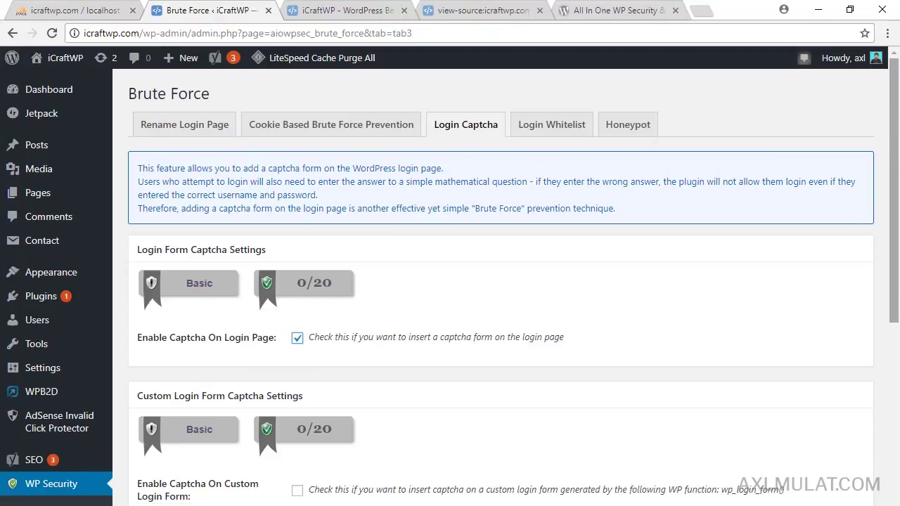
drag(899, 123, 897, 234)
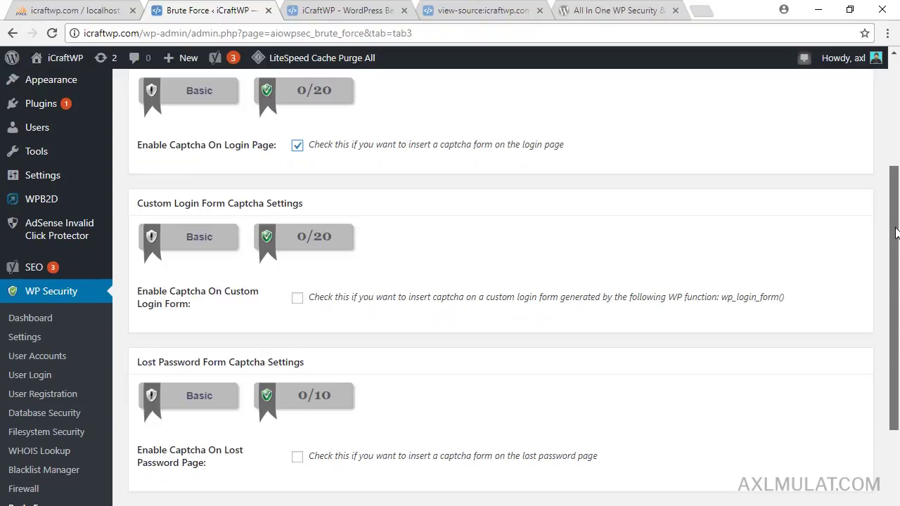
drag(897, 233, 893, 288)
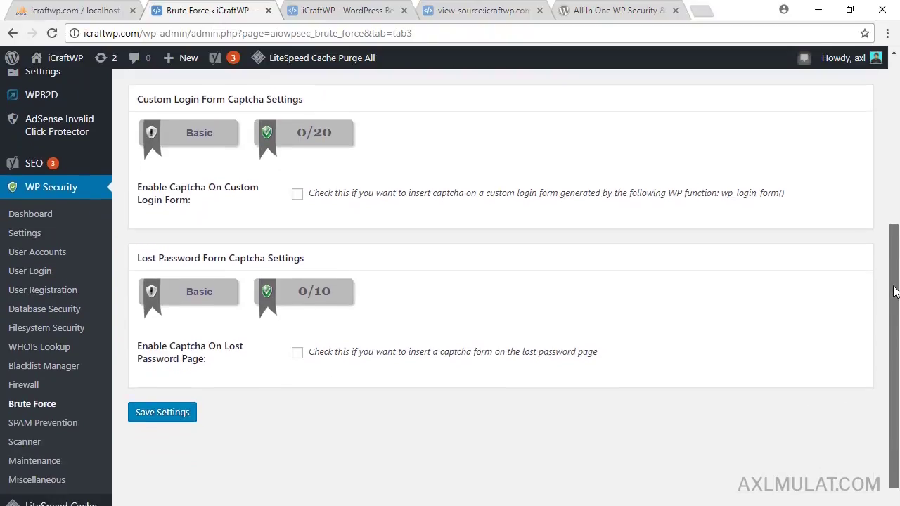
click(298, 356)
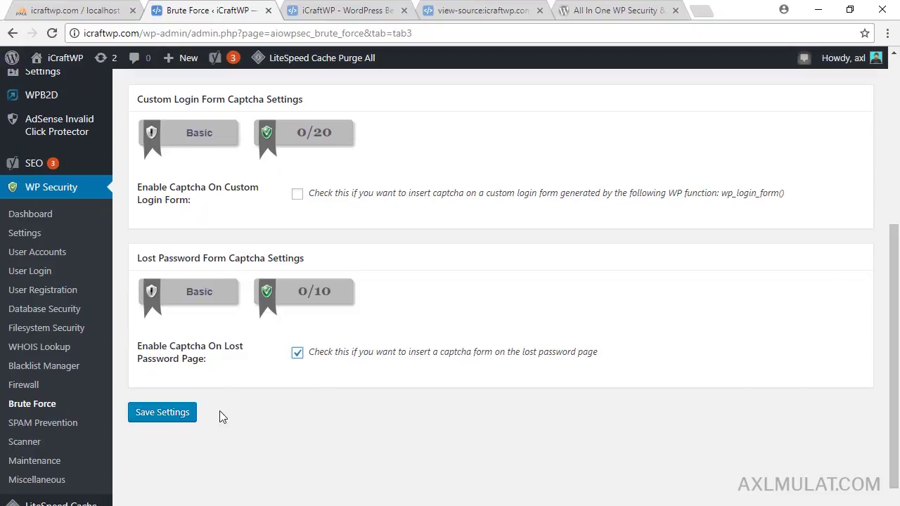
click(189, 413)
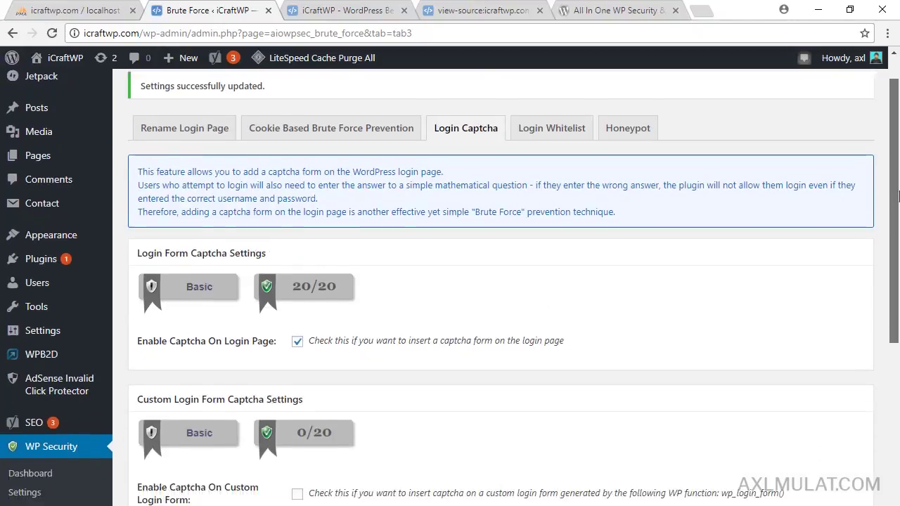
Step: In WP Security's SPAM Prevention settings, block spambots from posting comments and save the settings
drag(897, 168, 865, 345)
click(67, 399)
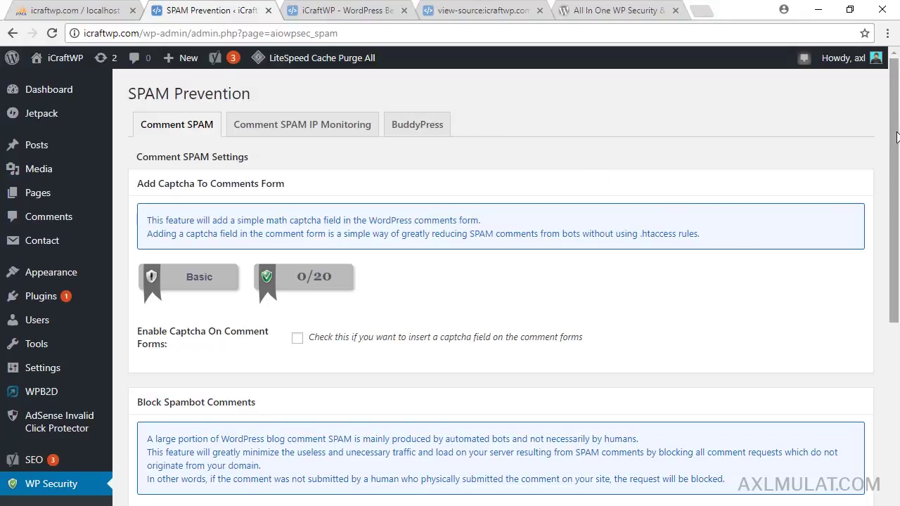
drag(897, 136, 897, 167)
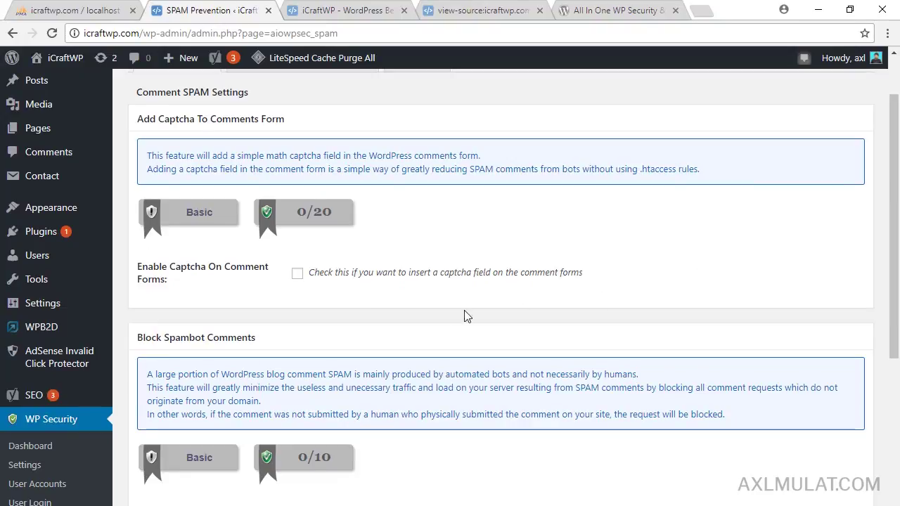
drag(897, 126, 898, 142)
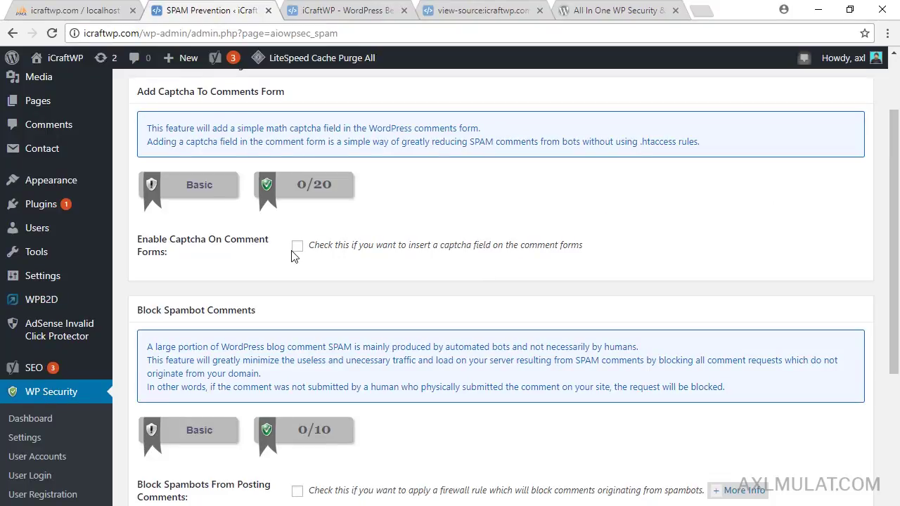
drag(896, 181, 899, 261)
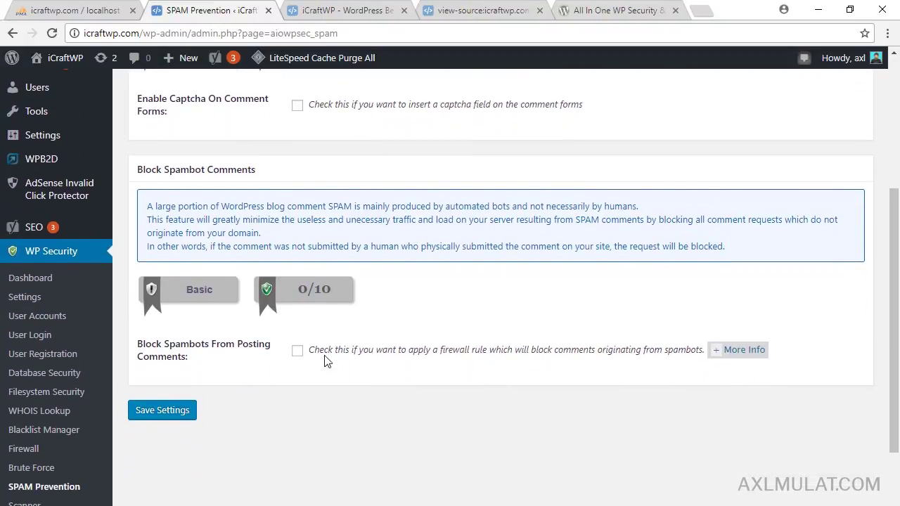
click(298, 355)
click(155, 415)
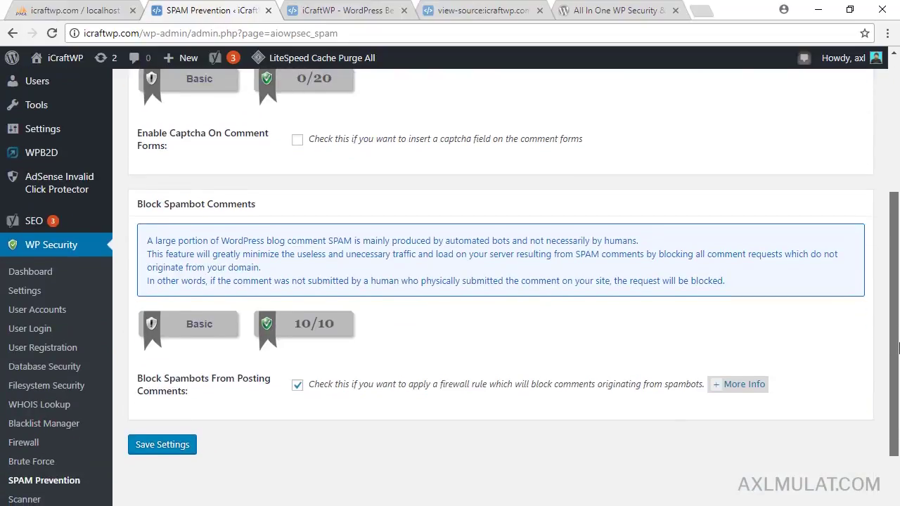
Step: Open WP Security's Maintenance settings and review the front-end visitor lockout option and its message
drag(899, 316, 891, 387)
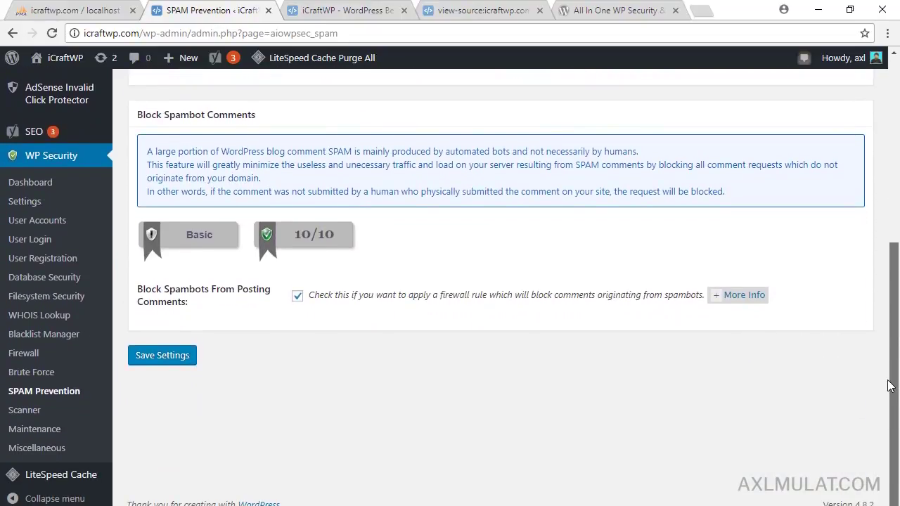
click(34, 429)
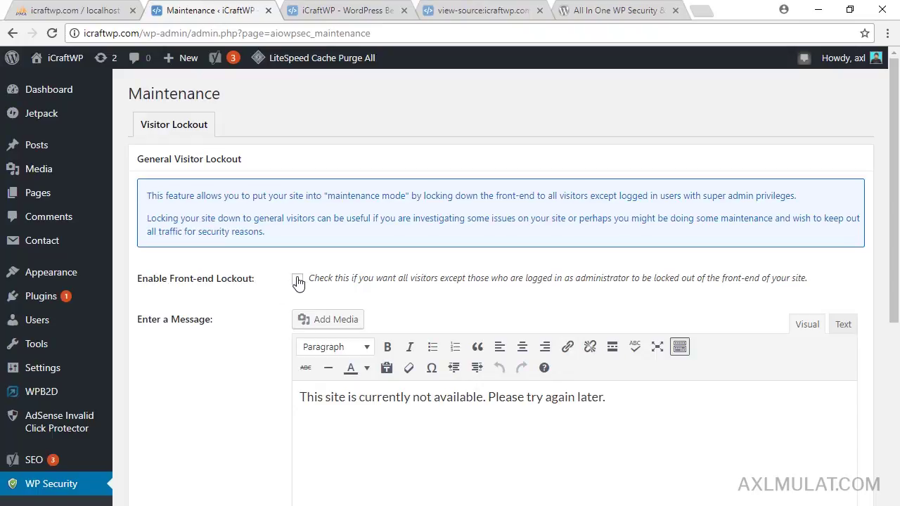
drag(898, 224, 897, 307)
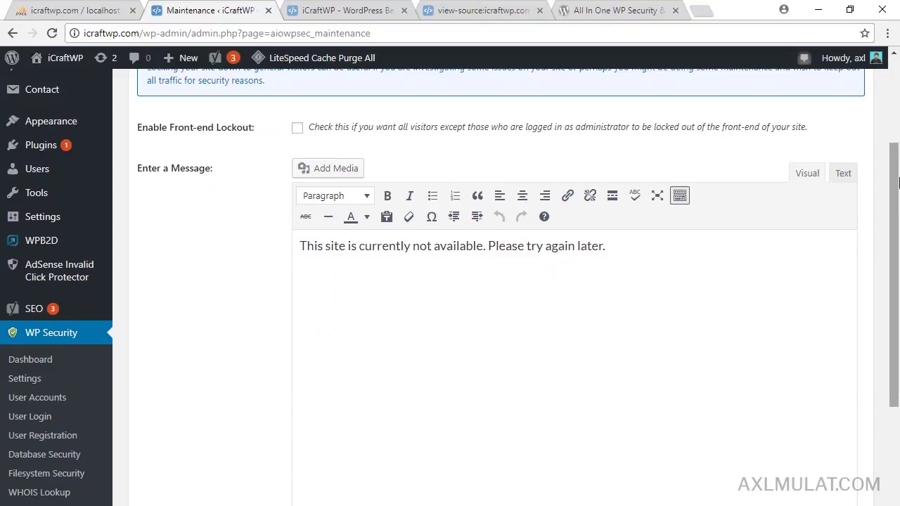
drag(891, 197, 897, 299)
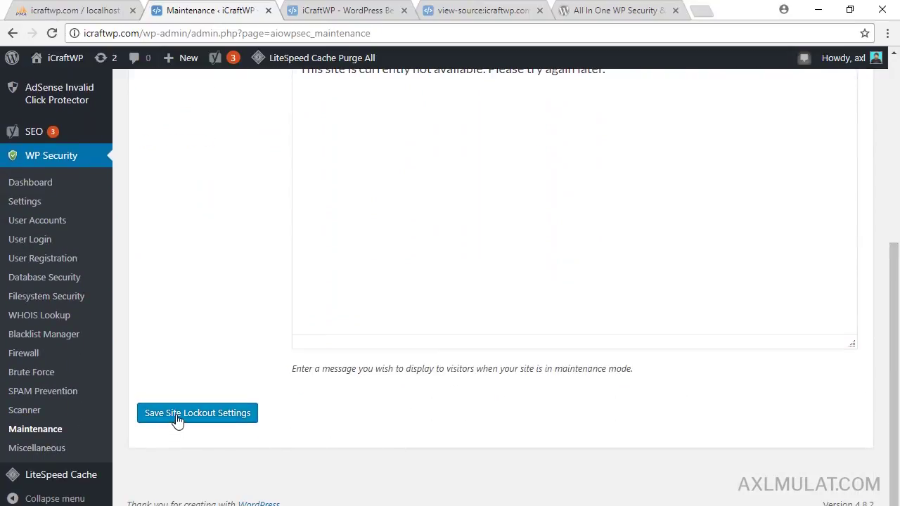
Step: Open WP Security's Miscellaneous settings and review the copy protection option for the site's front end
click(47, 451)
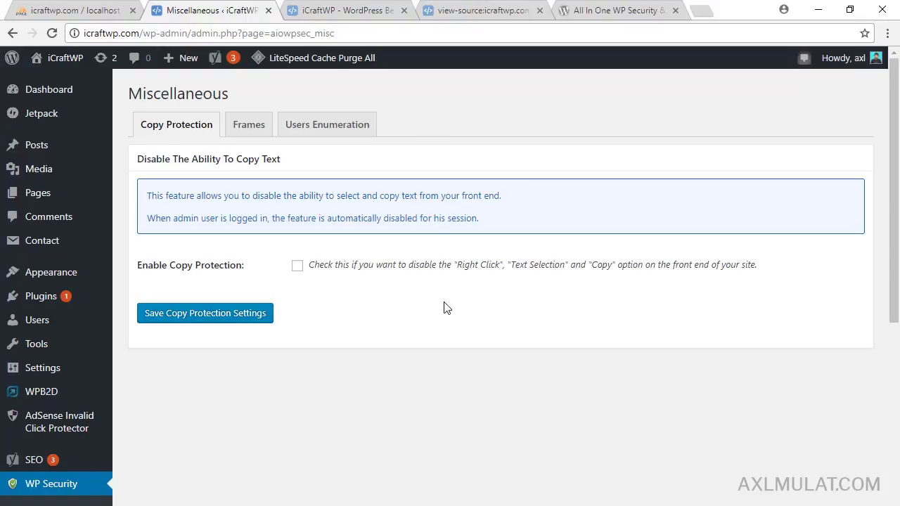
click(347, 7)
click(261, 10)
scroll(895, 169, down, 1)
scroll(898, 169, up, 1)
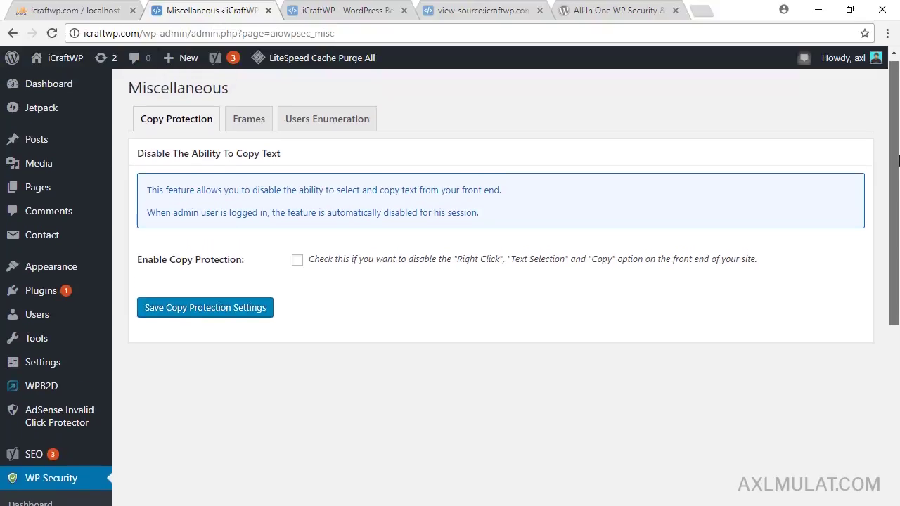
Step: Open the WP Security dashboard and check the security strength meter and points breakdown
drag(899, 160, 896, 275)
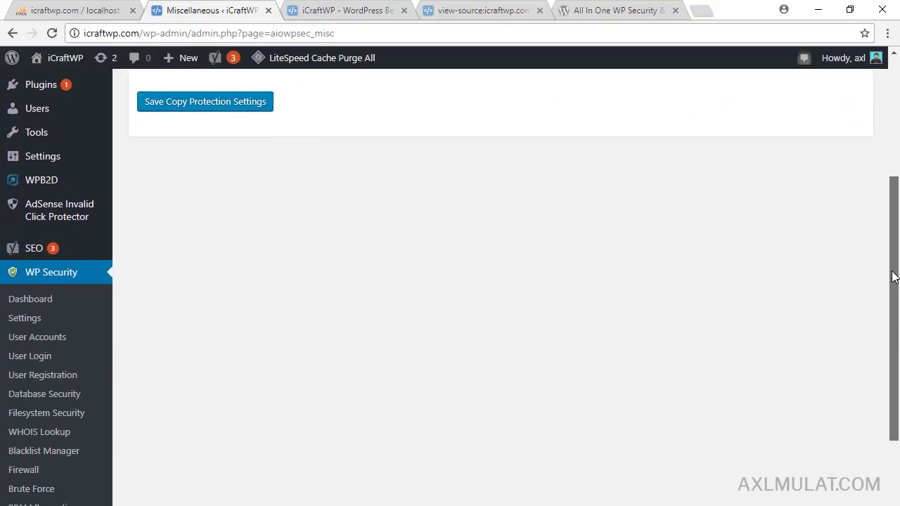
click(29, 299)
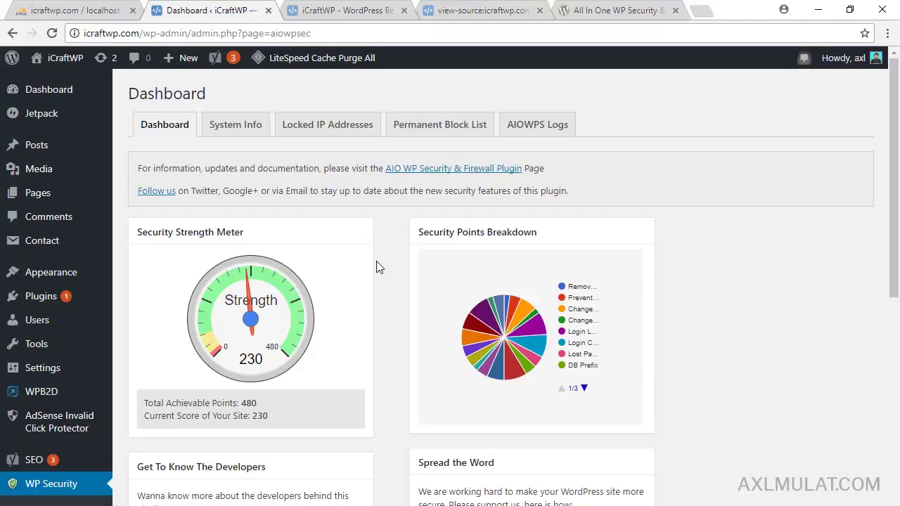
mouse_move(897, 126)
mouse_down()
mouse_move(896, 151)
mouse_move(893, 123)
mouse_up()
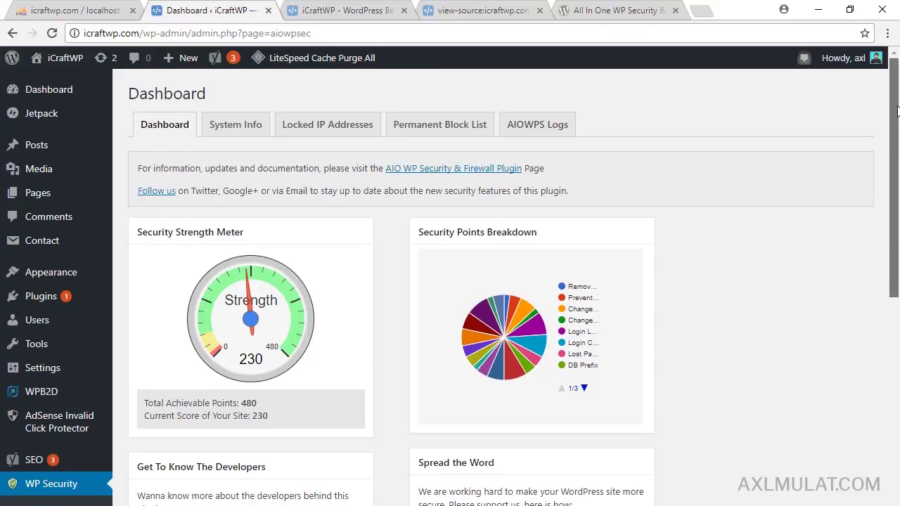
Step: Switch to Notepad++ and review the All In One WP Security rules in the site's .htaccess file, starting at AIOWPS_BLOCK_WP_FILE_ACCESS_START
scroll(260, 336, down, 4)
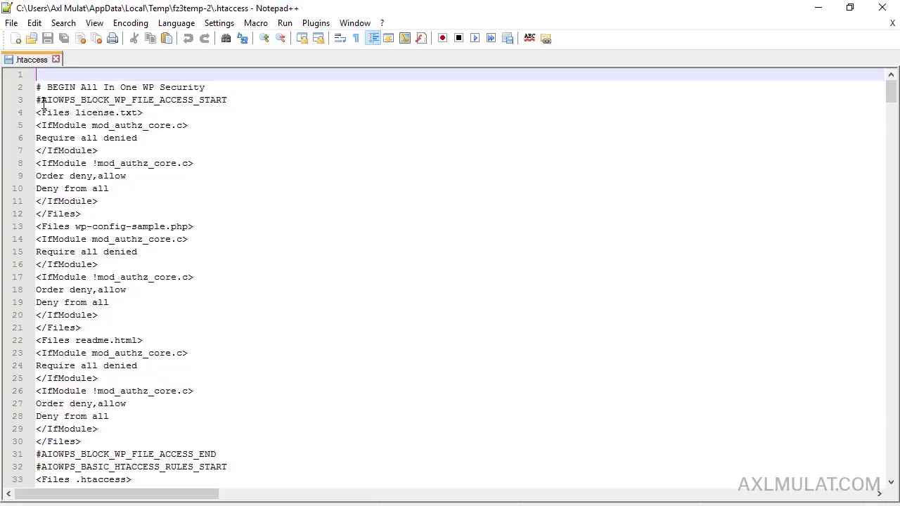
drag(42, 101, 371, 111)
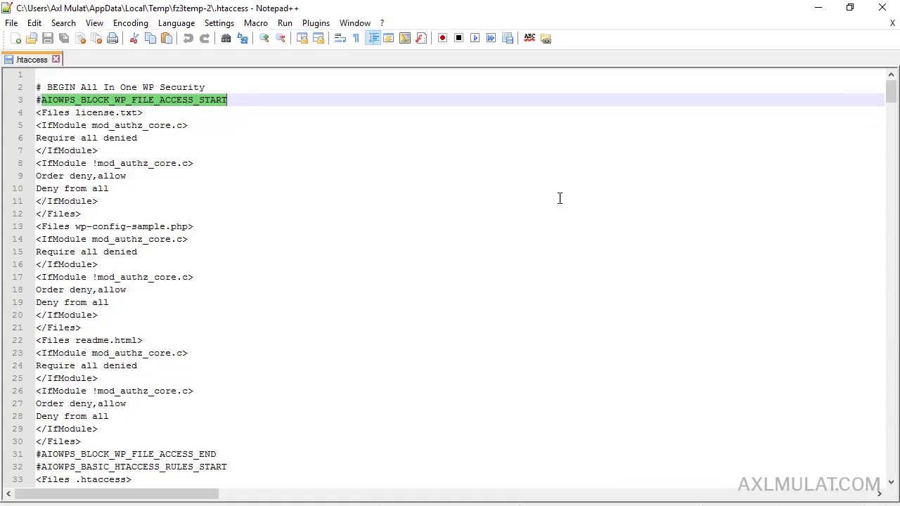
drag(891, 100, 892, 470)
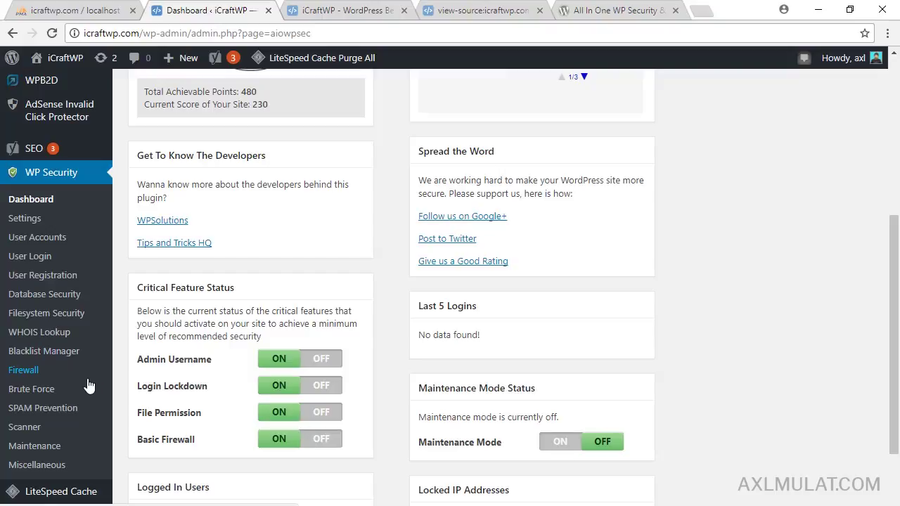
Step: Back in WordPress, open WP Security's Blacklist Manager and enable IP or user agent blacklisting
click(41, 352)
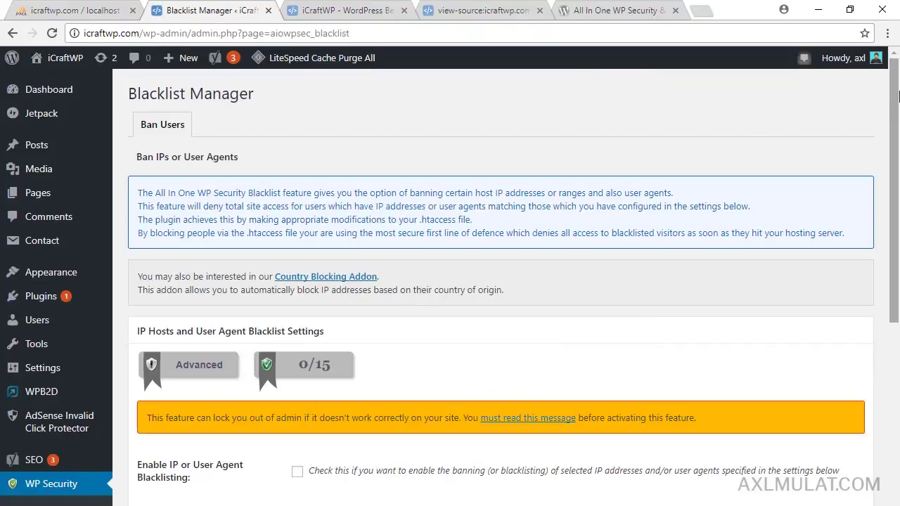
drag(896, 105, 898, 234)
click(298, 234)
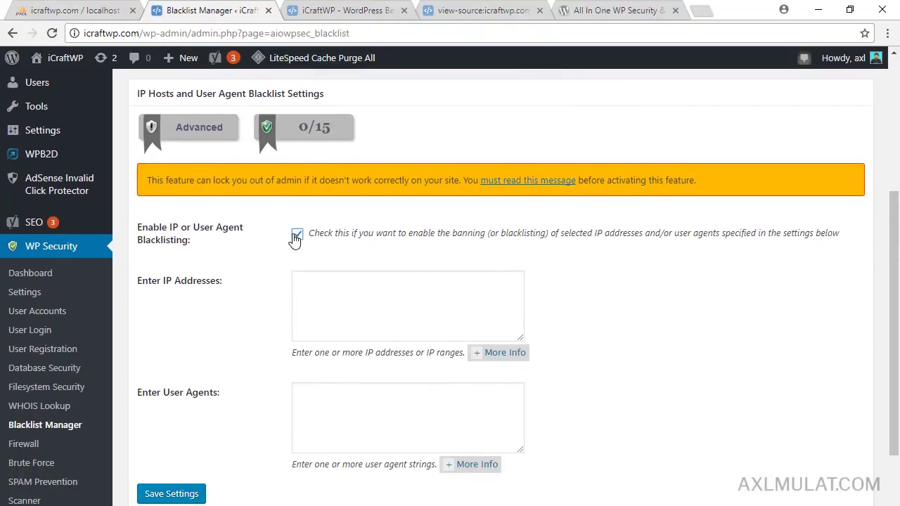
Step: Paste the copied list of IP addresses and ranges to ban, starting with 111.125.208.32 and 173.244.*.*, and save the blacklist settings
click(362, 298)
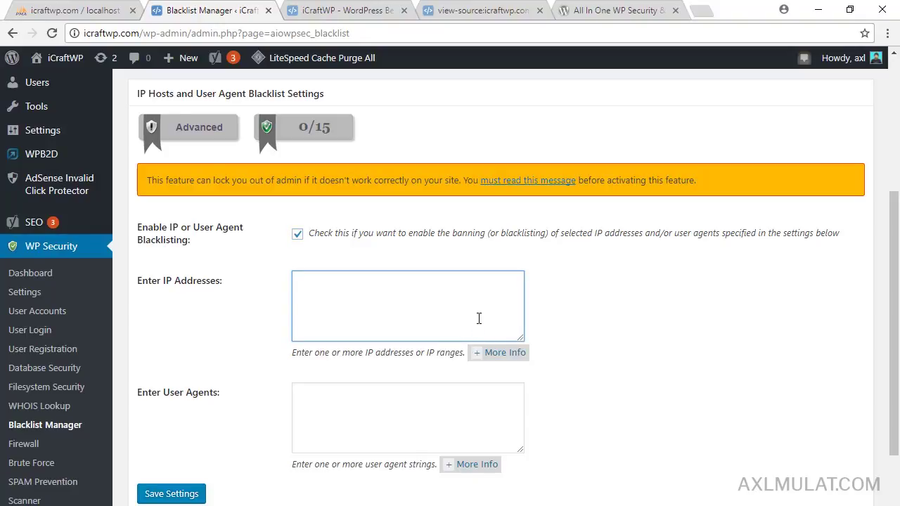
key(ctrl+v)
drag(518, 311, 518, 298)
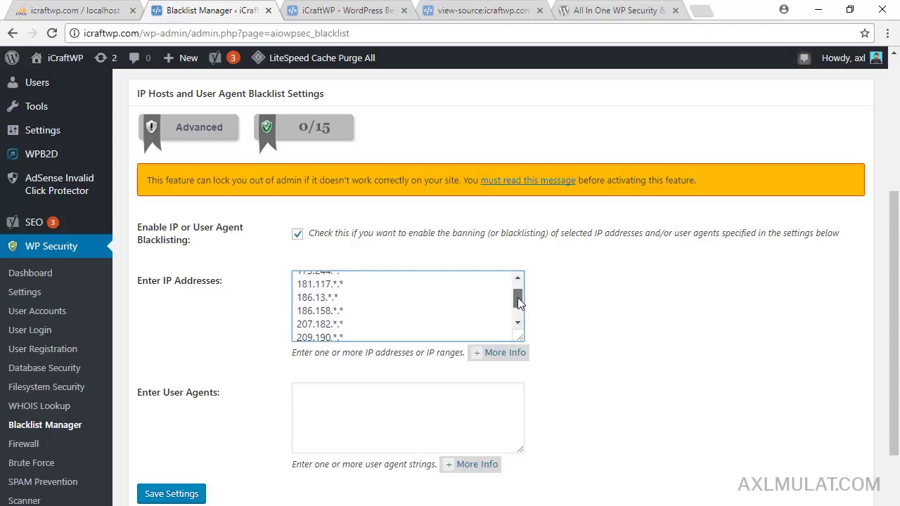
drag(521, 338, 521, 377)
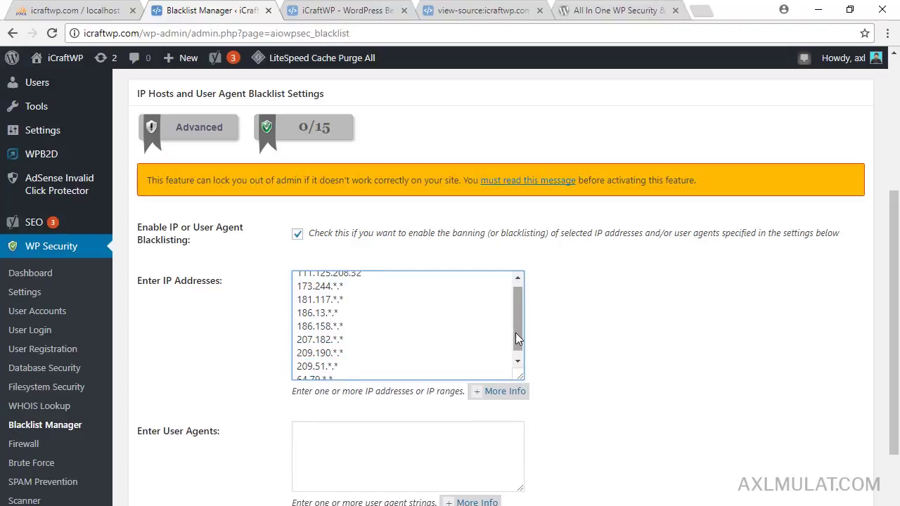
drag(517, 332, 518, 326)
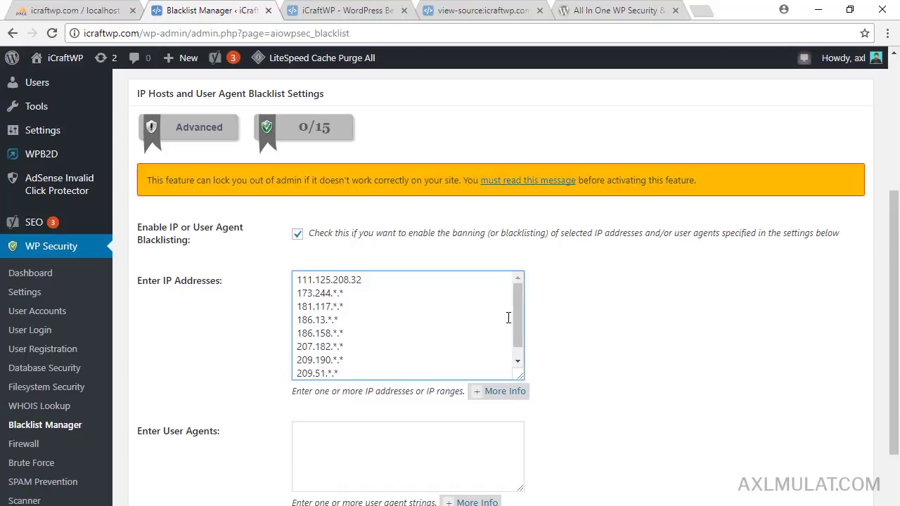
scroll(772, 303, down, 2)
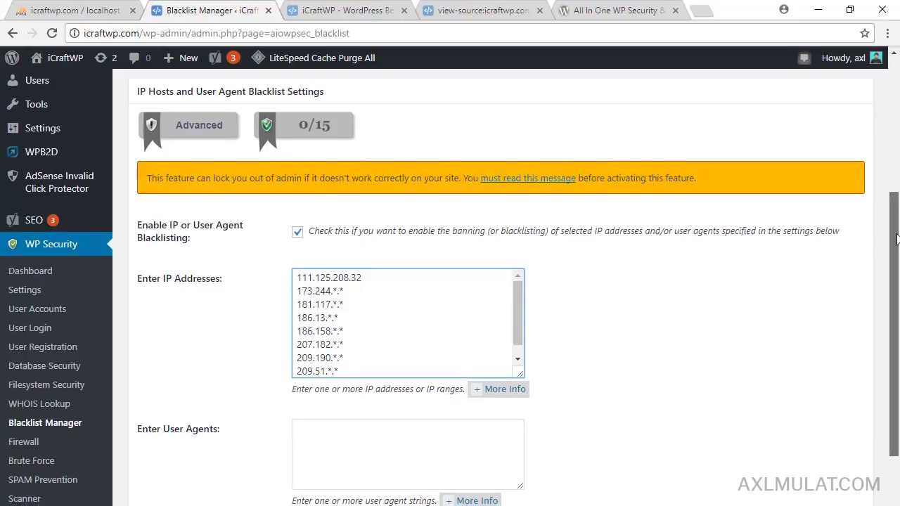
click(185, 441)
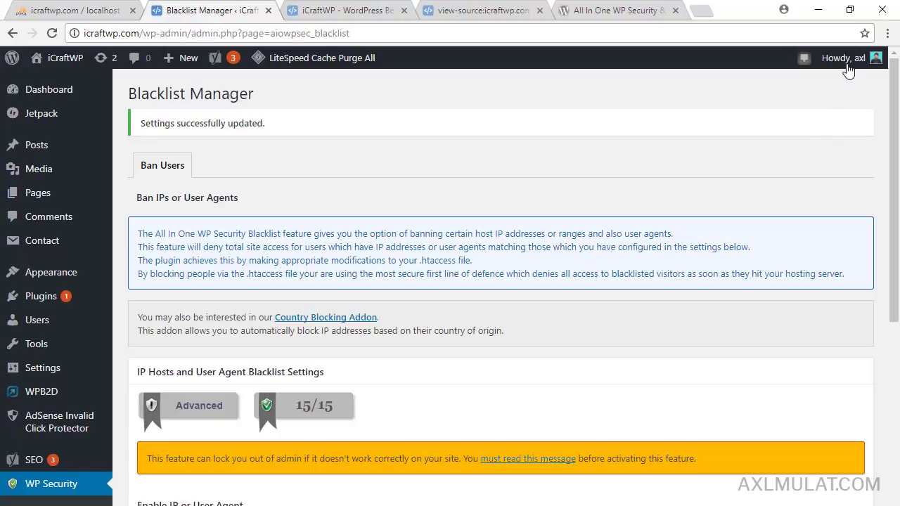
Step: Log out of WordPress and answer the login form's "eleven − one" captcha with 10
mouse_move(844, 65)
click(808, 139)
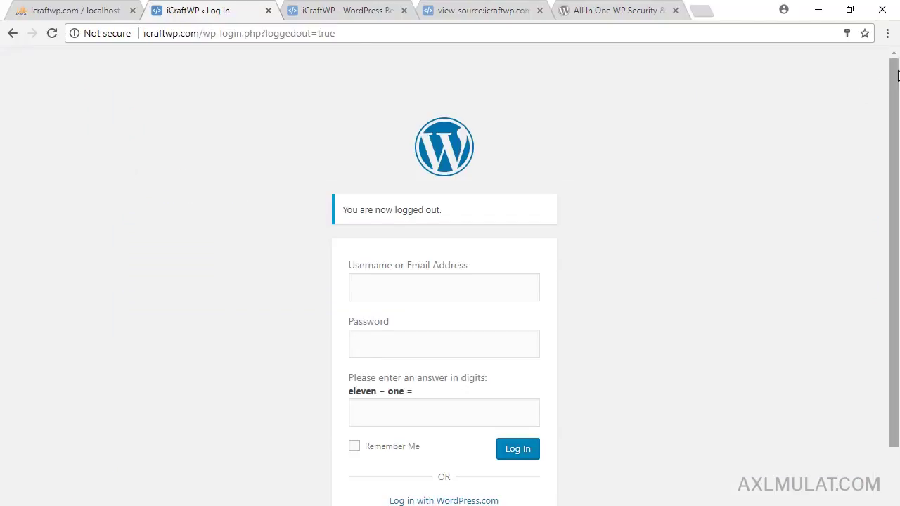
drag(898, 76, 899, 120)
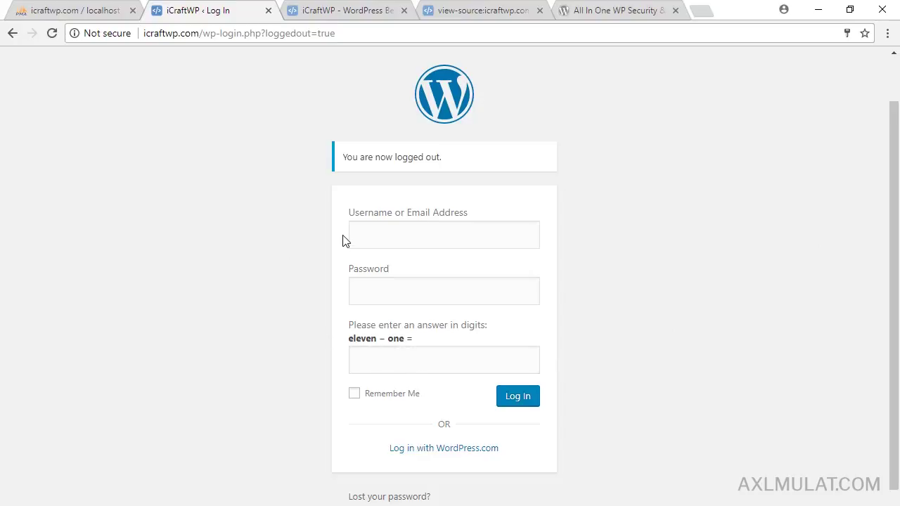
click(419, 369)
text(10)
click(681, 347)
drag(892, 346, 897, 282)
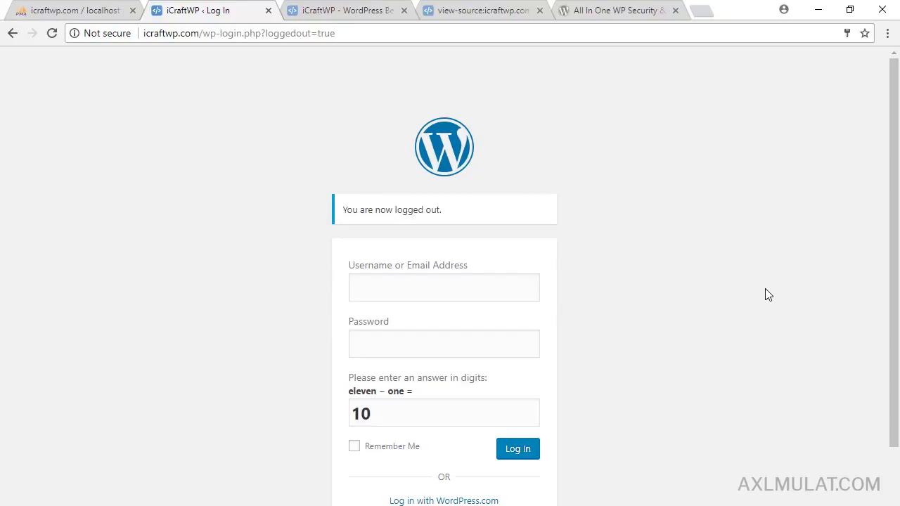